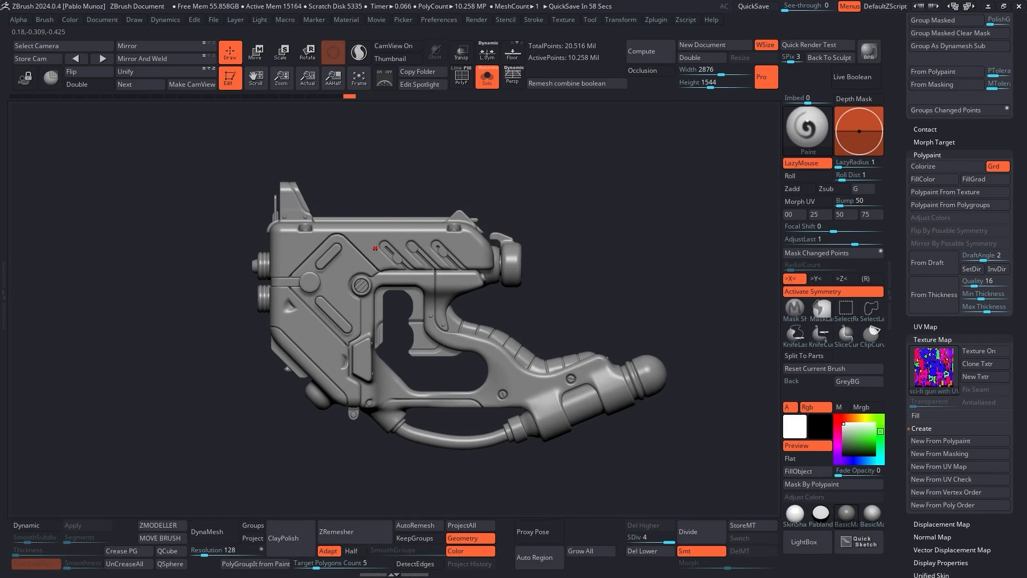
Select the DamStandard brush and adjust its draw size for carving on the gun's side
{"action": "key", "text": "b"}
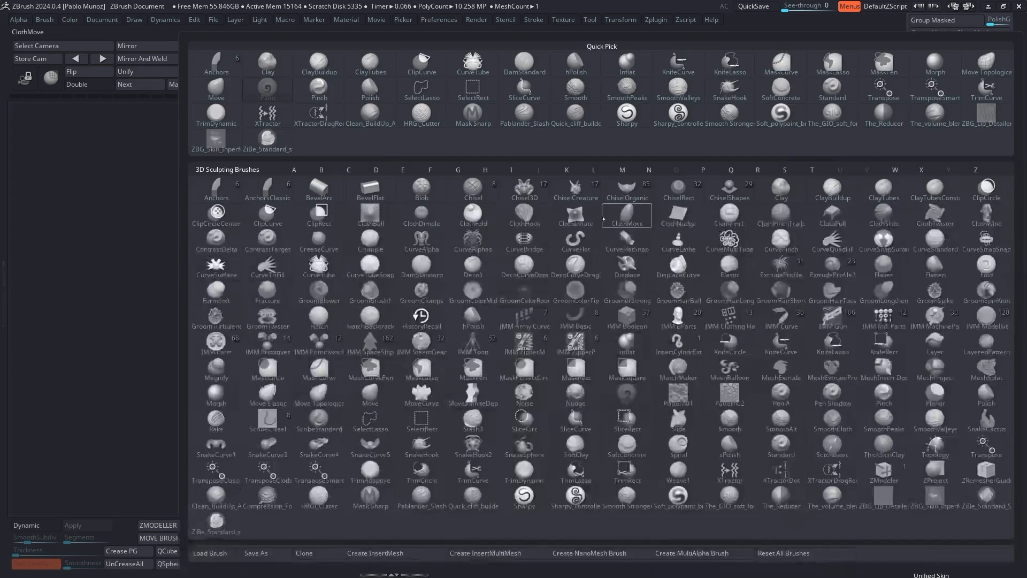
{"action": "key", "text": "d"}
{"action": "key", "text": "s"}
{"action": "key", "text": "space"}
{"action": "left_click_drag", "start_coordinate": [501, 227], "coordinate": [510, 227]}
{"action": "mouse_move", "coordinate": [444, 265]}
{"action": "right_mouse_down", "text": "alt"}
{"action": "mouse_move", "coordinate": [529, 261]}
{"action": "mouse_move", "coordinate": [529, 321]}
{"action": "right_mouse_up", "text": "alt"}
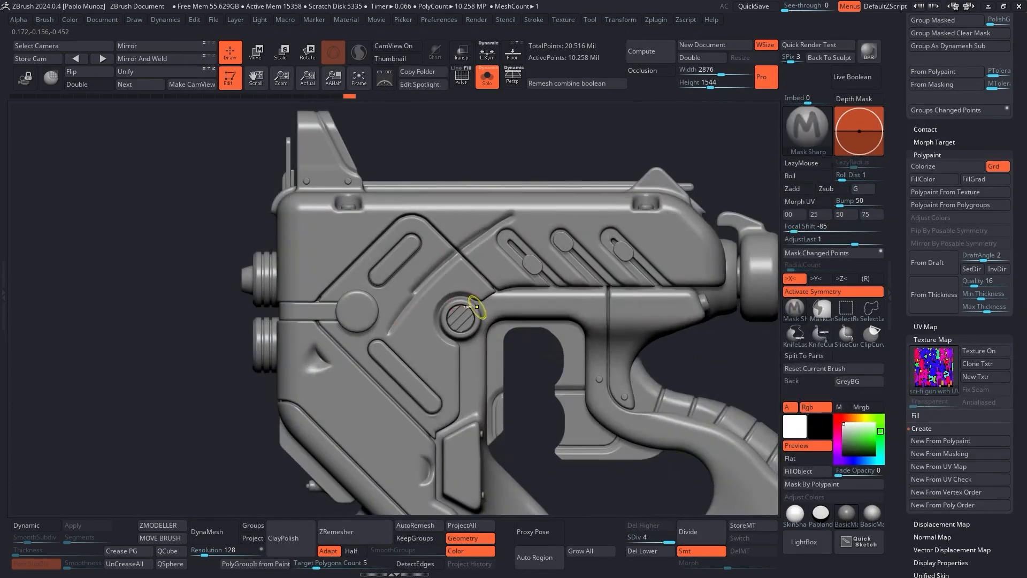
Try carving a short angled groove next to the recessed slot on the gun's upper body, and undo it
{"action": "left_click", "coordinate": [943, 167]}
{"action": "left_click", "coordinate": [942, 166]}
{"action": "right_click_drag", "start_coordinate": [470, 246], "coordinate": [459, 264], "text": "alt"}
{"action": "key", "text": "space"}
{"action": "left_click_drag", "start_coordinate": [469, 244], "coordinate": [416, 292]}
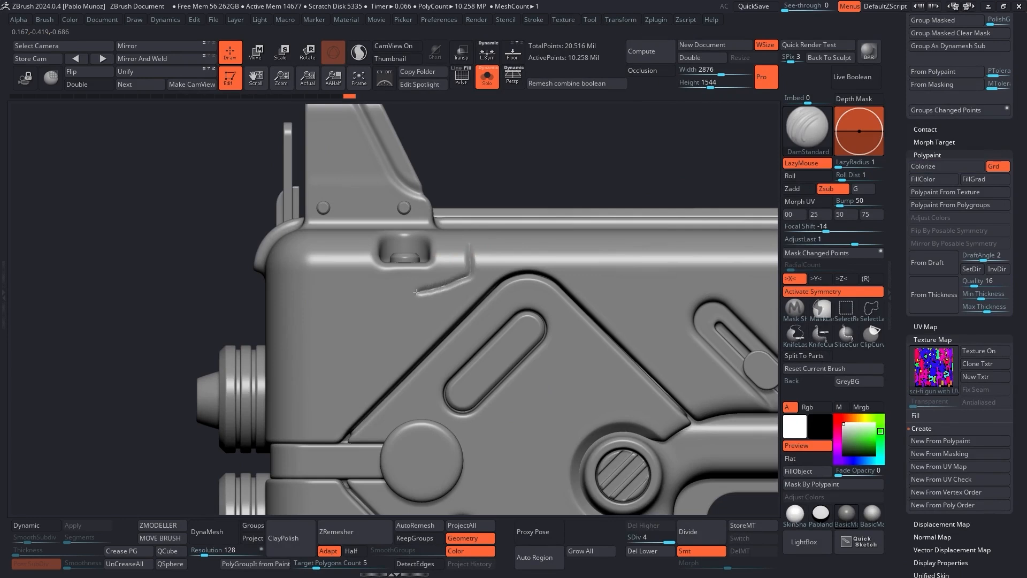
{"action": "key", "text": "ctrl+z"}
{"action": "key", "text": "ctrl+z"}
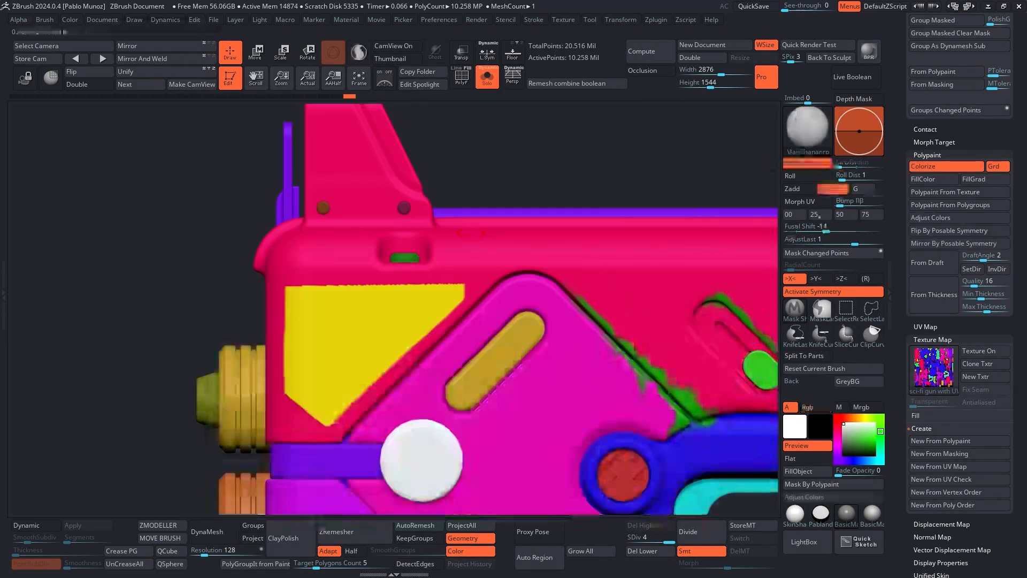
{"action": "key", "text": "ctrl+shift+z"}
Carve stepped panel-line grooves around the raised diamond-shaped panel on the gun's body
{"action": "mouse_move", "coordinate": [473, 238]}
{"action": "left_mouse_down"}
{"action": "mouse_move", "coordinate": [473, 263]}
{"action": "mouse_move", "coordinate": [369, 373]}
{"action": "mouse_move", "coordinate": [336, 427]}
{"action": "left_mouse_up"}
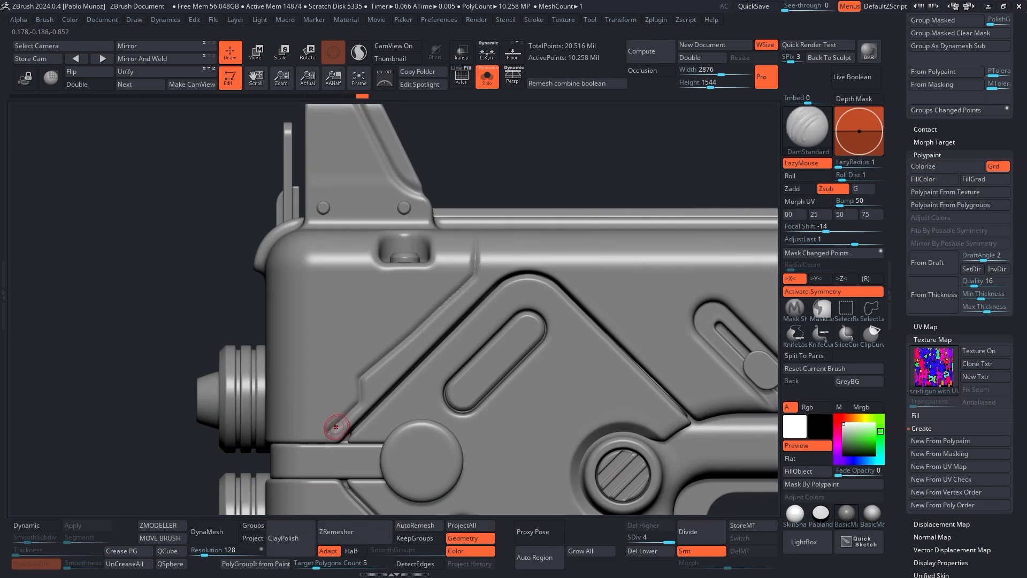
{"action": "mouse_move", "coordinate": [473, 255]}
{"action": "left_mouse_down"}
{"action": "mouse_move", "coordinate": [602, 253]}
{"action": "mouse_move", "coordinate": [718, 412]}
{"action": "left_mouse_up"}
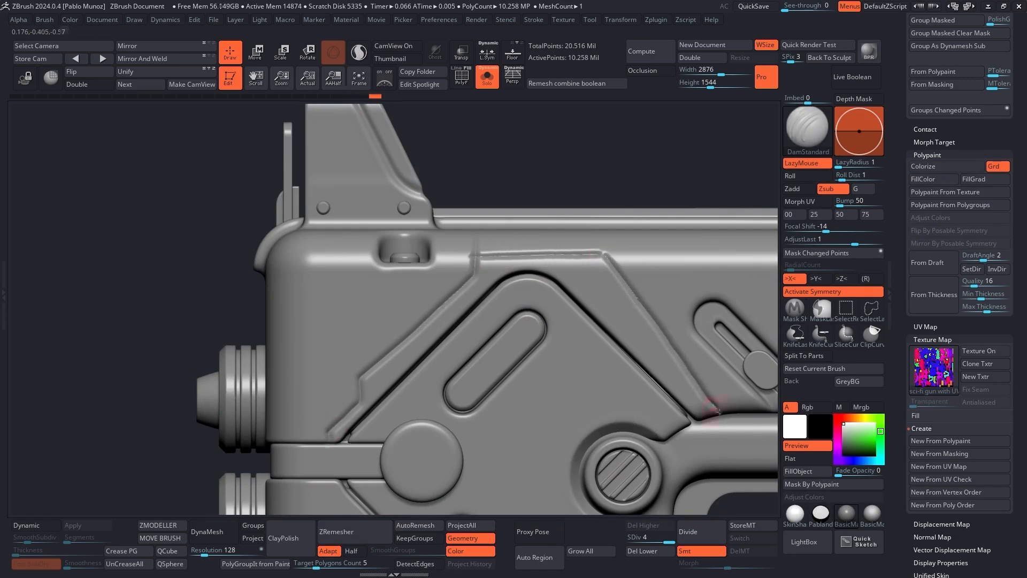
{"action": "mouse_move", "coordinate": [516, 290]}
{"action": "right_mouse_down"}
{"action": "mouse_move", "coordinate": [502, 252]}
{"action": "mouse_move", "coordinate": [497, 270]}
{"action": "mouse_move", "coordinate": [454, 309]}
{"action": "mouse_move", "coordinate": [415, 299]}
{"action": "mouse_move", "coordinate": [412, 289]}
{"action": "right_mouse_up"}
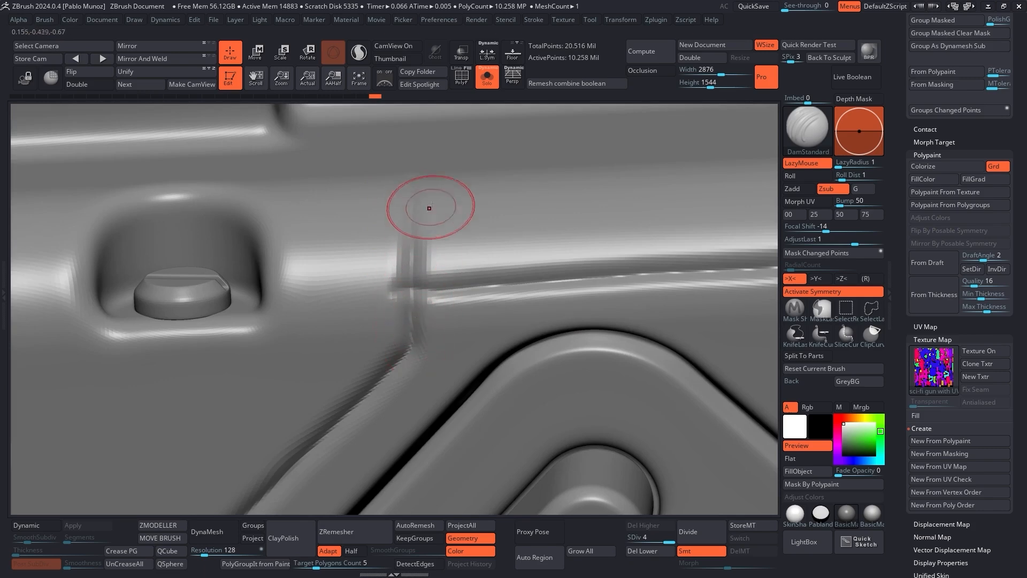
{"action": "right_click_drag", "start_coordinate": [417, 277], "coordinate": [415, 238], "text": "ctrl"}
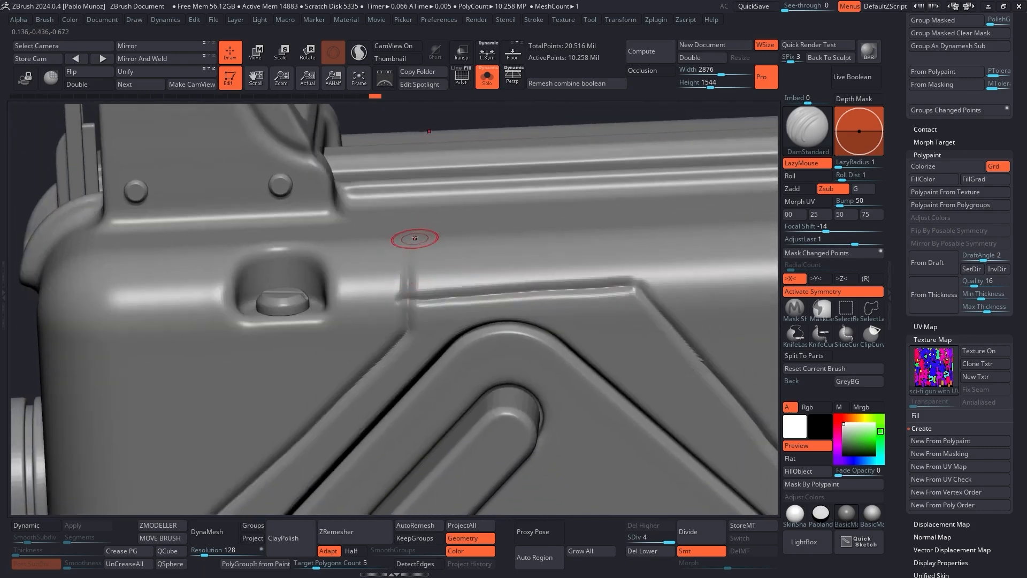
Carve a groove linking the two grip screws and running up the metal frame behind the trigger opening
{"action": "right_click_drag", "start_coordinate": [698, 444], "coordinate": [234, 200], "text": "alt"}
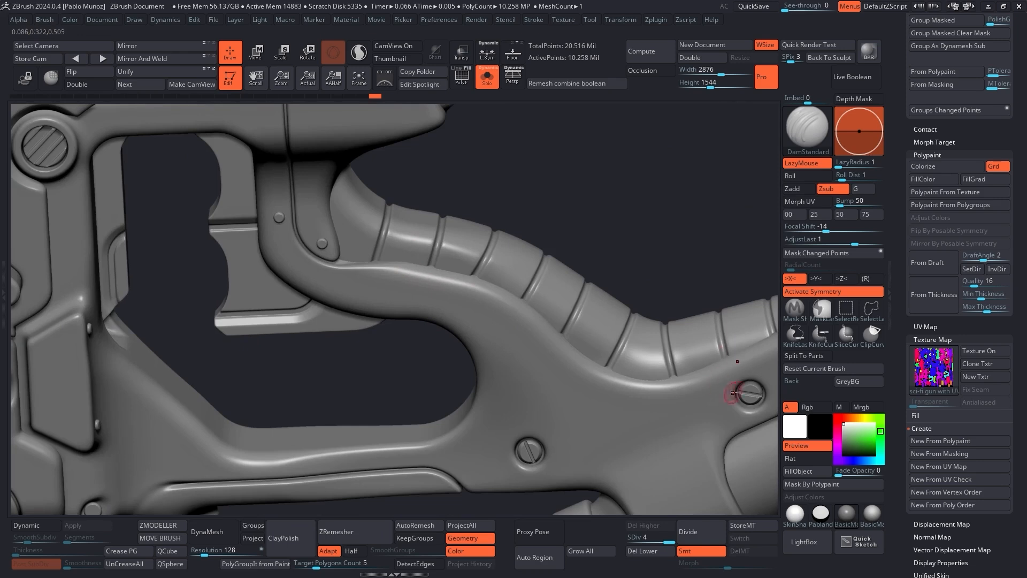
{"action": "left_click_drag", "start_coordinate": [721, 402], "coordinate": [552, 458]}
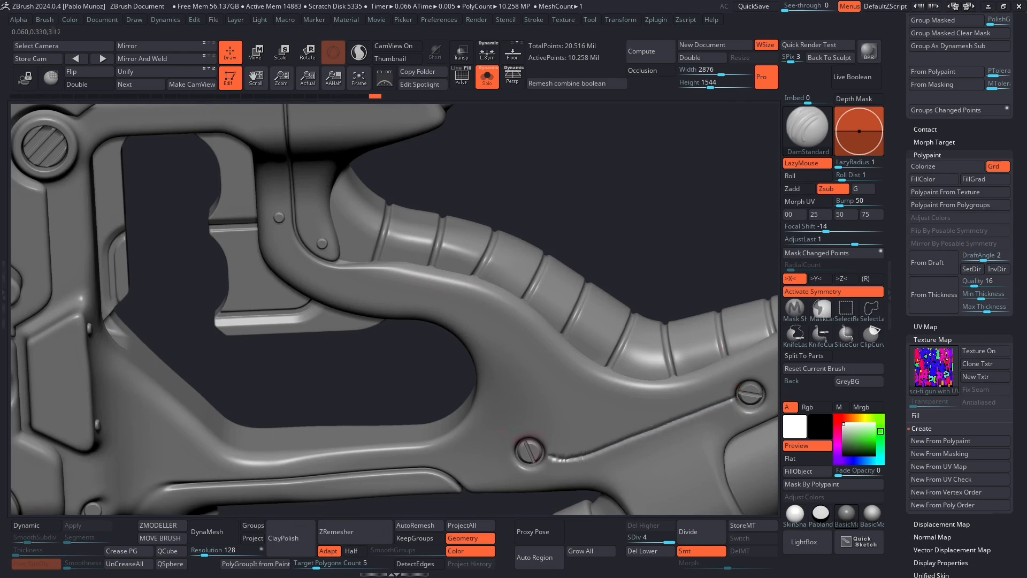
{"action": "mouse_move", "coordinate": [521, 425]}
{"action": "left_mouse_down"}
{"action": "mouse_move", "coordinate": [511, 342]}
{"action": "mouse_move", "coordinate": [388, 294]}
{"action": "mouse_move", "coordinate": [298, 229]}
{"action": "left_mouse_up"}
{"action": "mouse_move", "coordinate": [581, 375]}
{"action": "right_mouse_down", "text": "alt"}
{"action": "mouse_move", "coordinate": [529, 257]}
{"action": "mouse_move", "coordinate": [495, 252]}
{"action": "mouse_move", "coordinate": [490, 344]}
{"action": "mouse_move", "coordinate": [481, 299]}
{"action": "right_mouse_up", "text": "alt"}
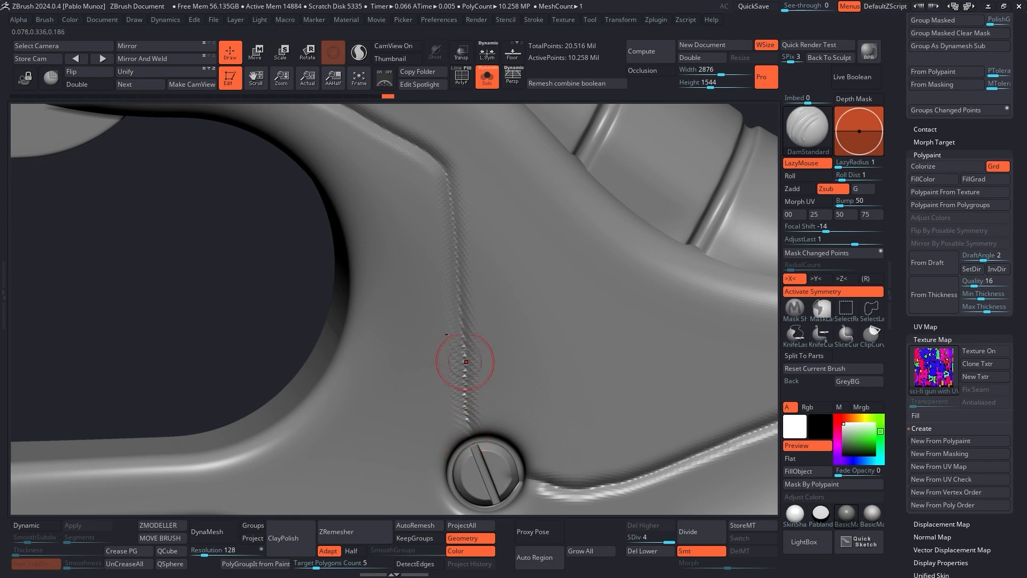
{"action": "mouse_move", "coordinate": [451, 289]}
{"action": "right_mouse_down", "text": "ctrl"}
{"action": "mouse_move", "coordinate": [424, 168]}
{"action": "mouse_move", "coordinate": [406, 197]}
{"action": "mouse_move", "coordinate": [409, 240]}
{"action": "mouse_move", "coordinate": [456, 266]}
{"action": "right_mouse_up", "text": "ctrl"}
Undo all the carved grooves and turn off the model's polypaint display
{"action": "key", "text": "ctrl+z"}
{"action": "key", "text": "ctrl+z"}
{"action": "key", "text": "ctrl+z"}
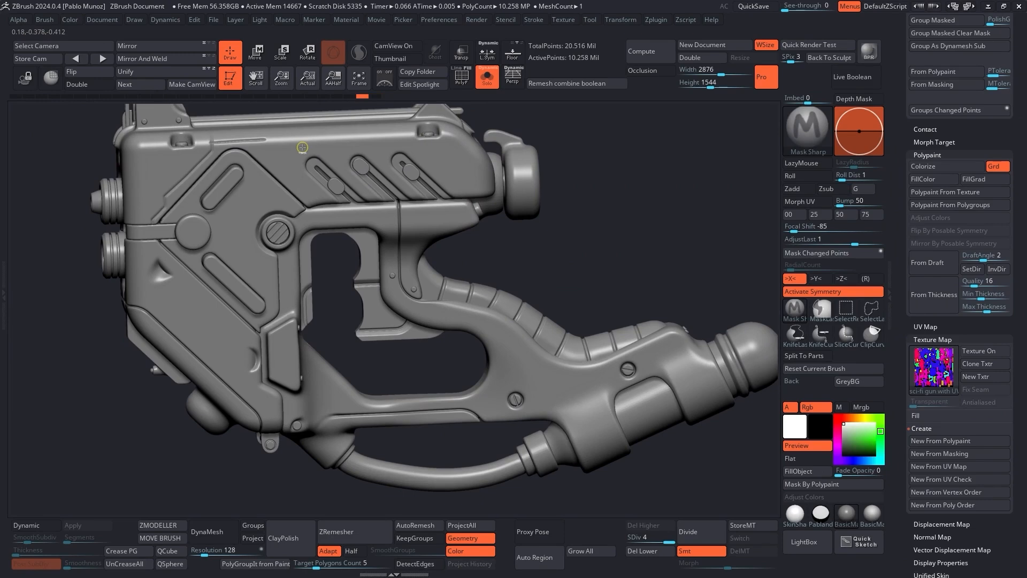
{"action": "key", "text": "ctrl+z"}
{"action": "key", "text": "ctrl+z"}
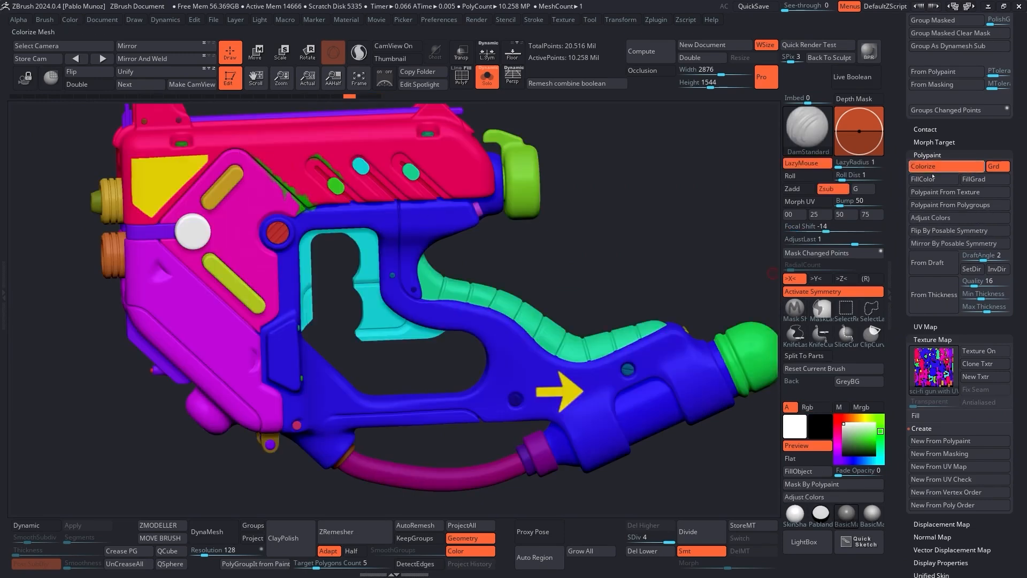
{"action": "left_click", "coordinate": [931, 166]}
{"action": "right_click_drag", "start_coordinate": [621, 222], "coordinate": [566, 232], "text": "ctrl"}
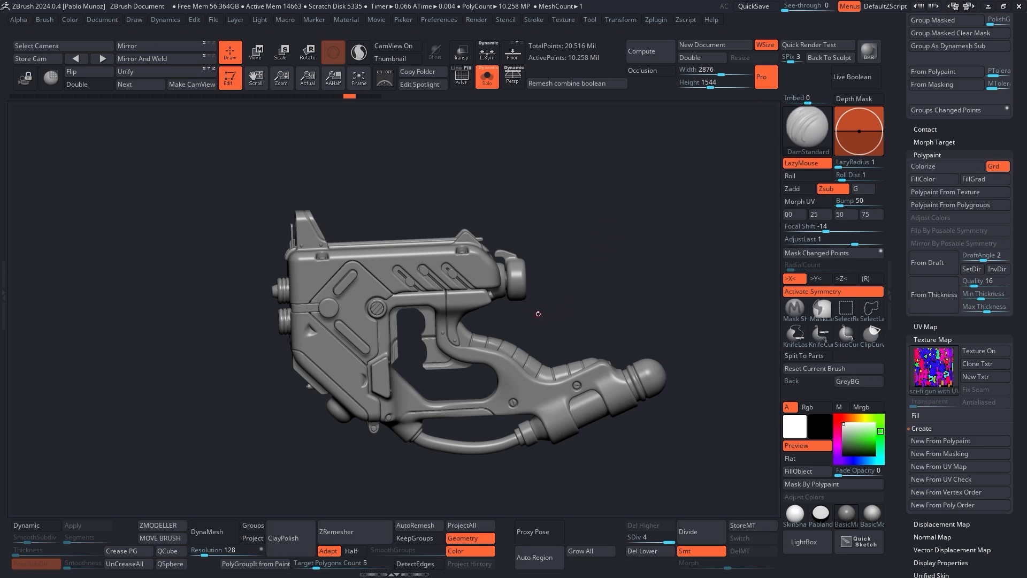
In Substance 3D Painter, add a fill layer above the Rubber folder
{"action": "left_click_drag", "start_coordinate": [563, 250], "coordinate": [581, 251]}
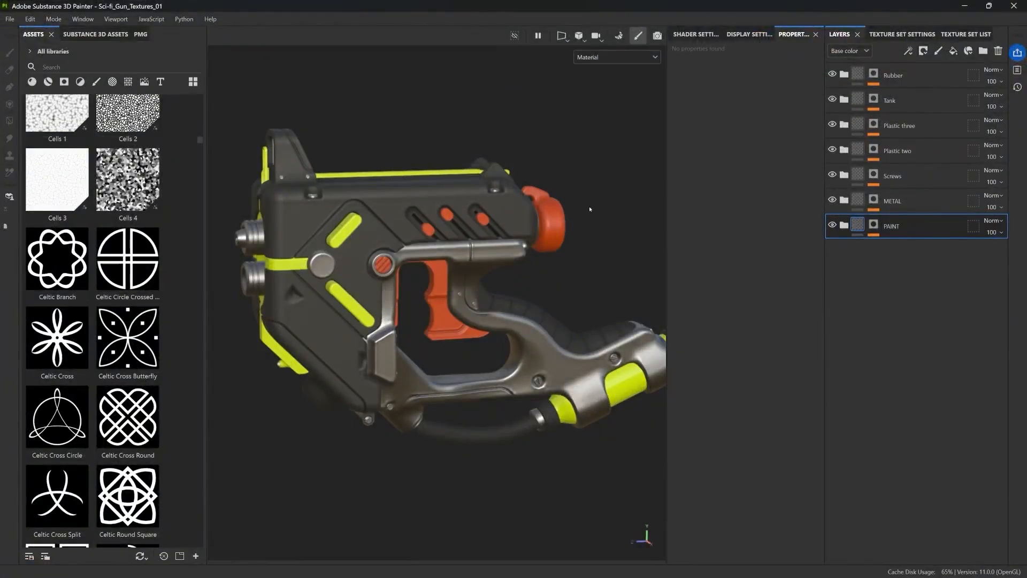
{"action": "left_click_drag", "start_coordinate": [596, 281], "coordinate": [556, 270], "text": "alt"}
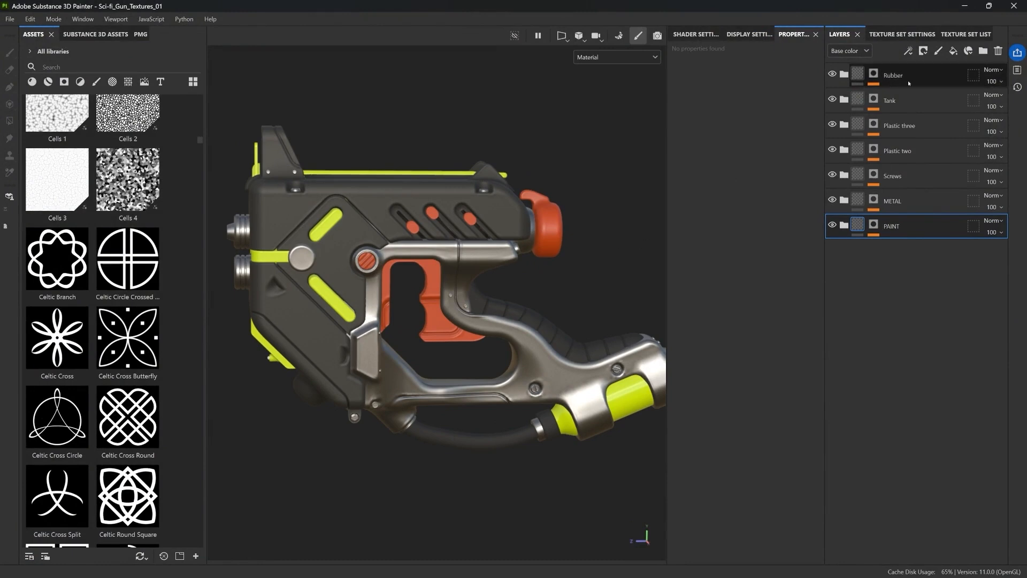
{"action": "left_click", "coordinate": [921, 78]}
{"action": "left_click", "coordinate": [953, 50]}
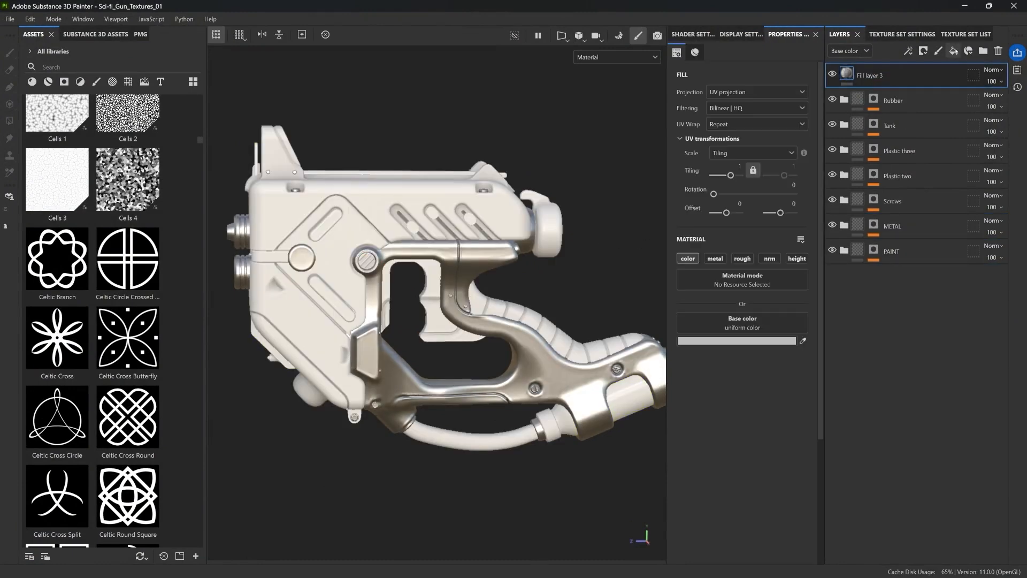
Name the new fill layer Height and give it a red color label
{"action": "double_click", "coordinate": [880, 73]}
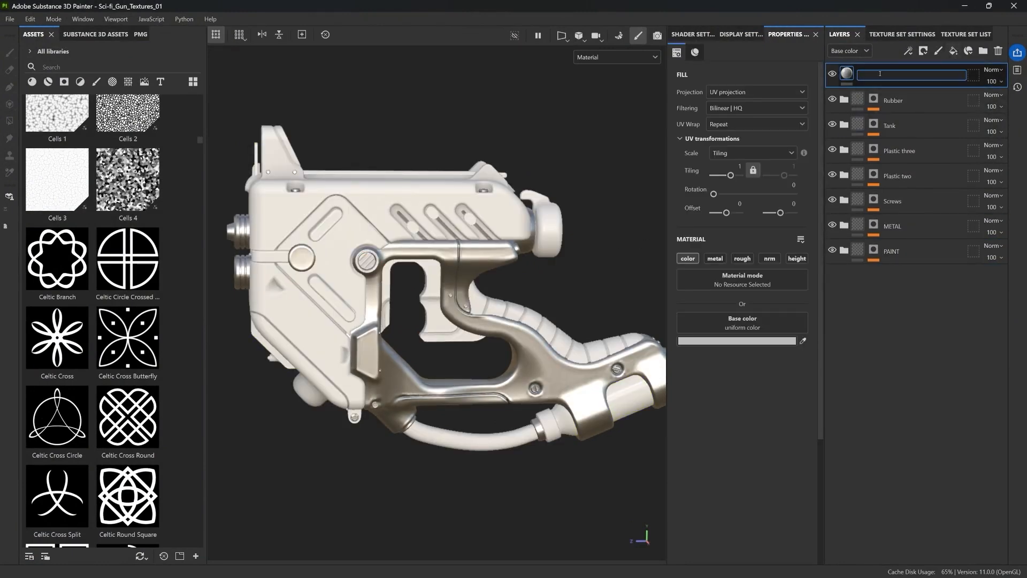
{"action": "key", "text": "Return"}
{"action": "right_click", "coordinate": [880, 75]}
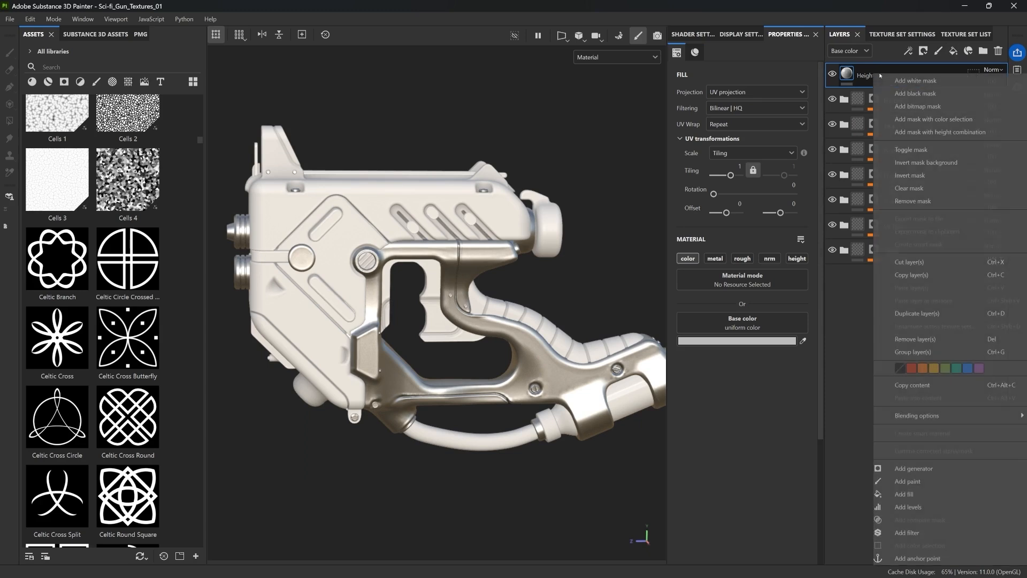
{"action": "left_click", "coordinate": [910, 369]}
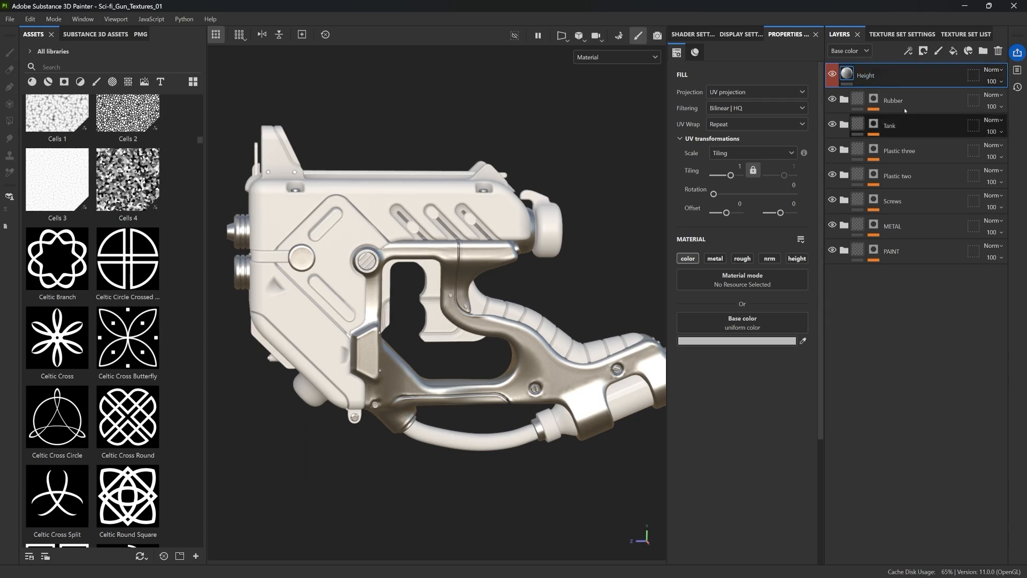
Enable the height, metal, rough and nrm channels on the Height fill layer
{"action": "left_click", "coordinate": [793, 257]}
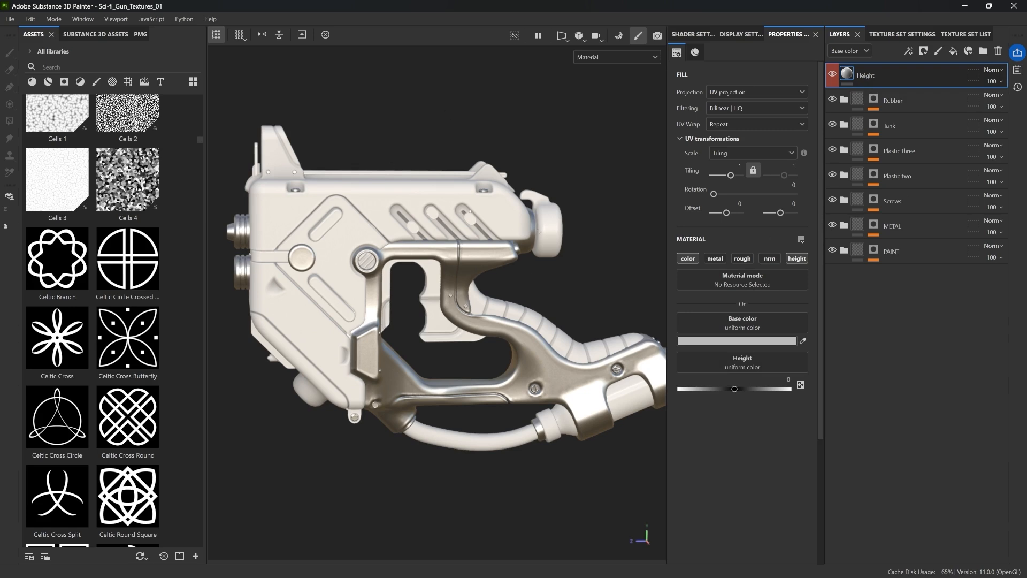
{"action": "left_click_drag", "start_coordinate": [488, 280], "coordinate": [501, 276], "text": "alt"}
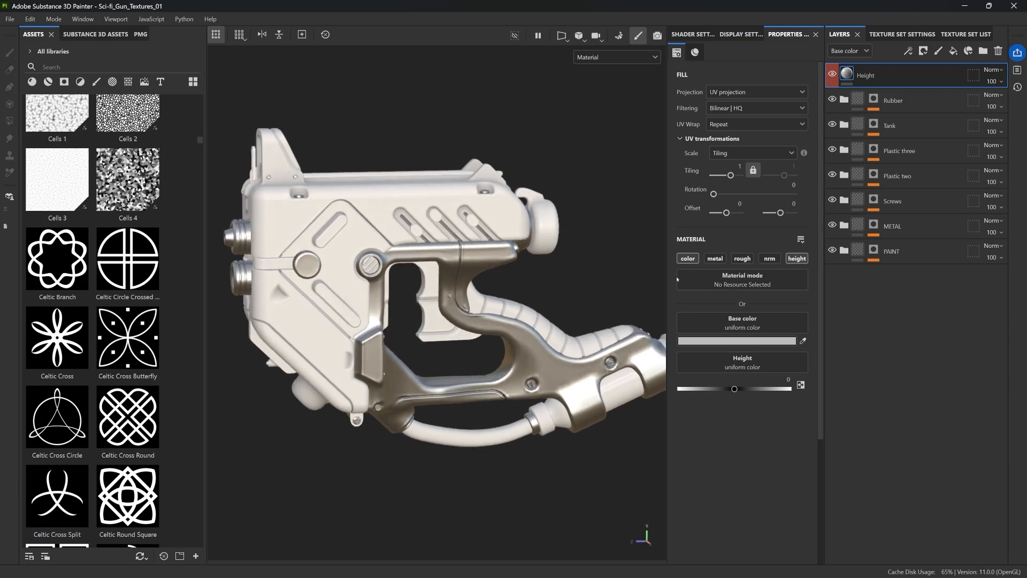
{"action": "left_click", "coordinate": [714, 258]}
{"action": "left_click", "coordinate": [742, 258]}
{"action": "left_click", "coordinate": [769, 258]}
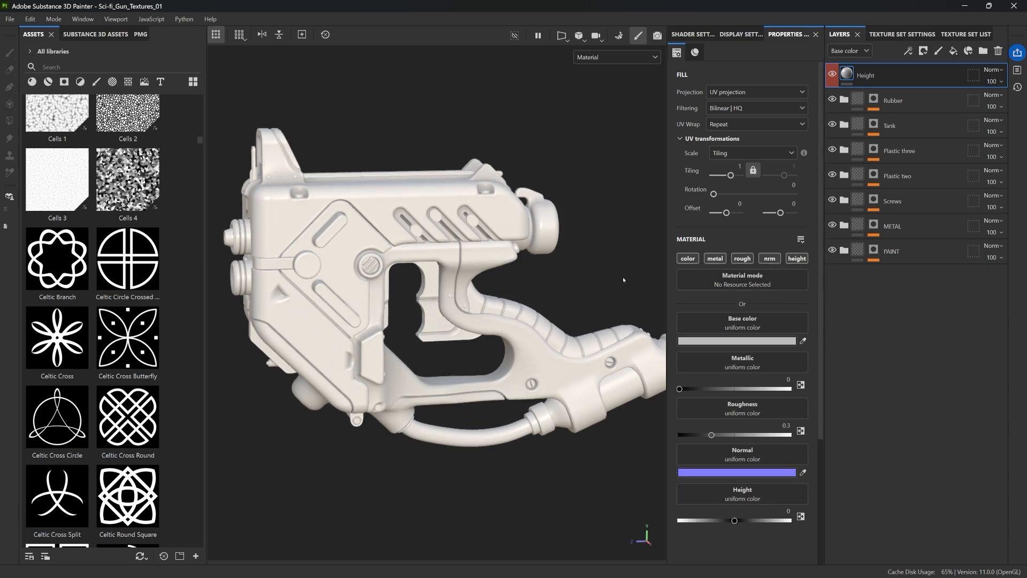
Set the Height layer's base color to a turquoise green, hex 21C6A4
{"action": "left_click", "coordinate": [758, 341]}
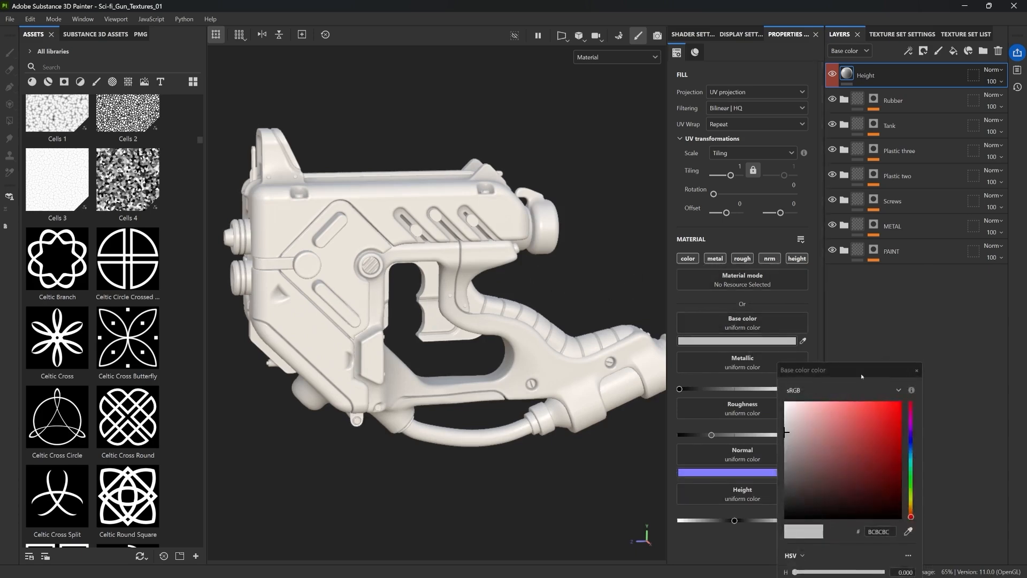
{"action": "left_click", "coordinate": [911, 461]}
{"action": "left_click_drag", "start_coordinate": [883, 428], "coordinate": [884, 408]}
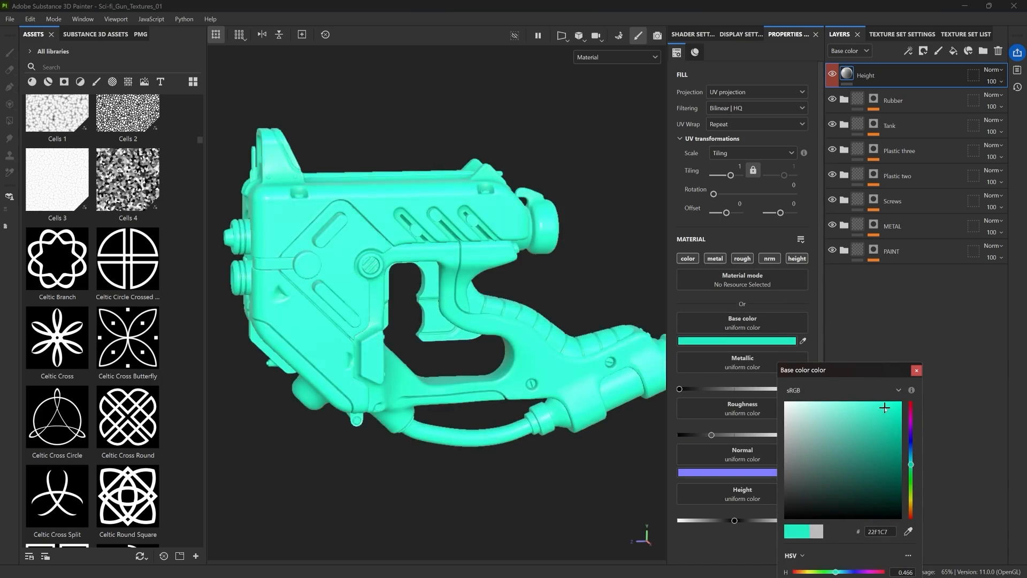
{"action": "left_click", "coordinate": [916, 370]}
{"action": "left_click_drag", "start_coordinate": [466, 247], "coordinate": [448, 227], "text": "alt"}
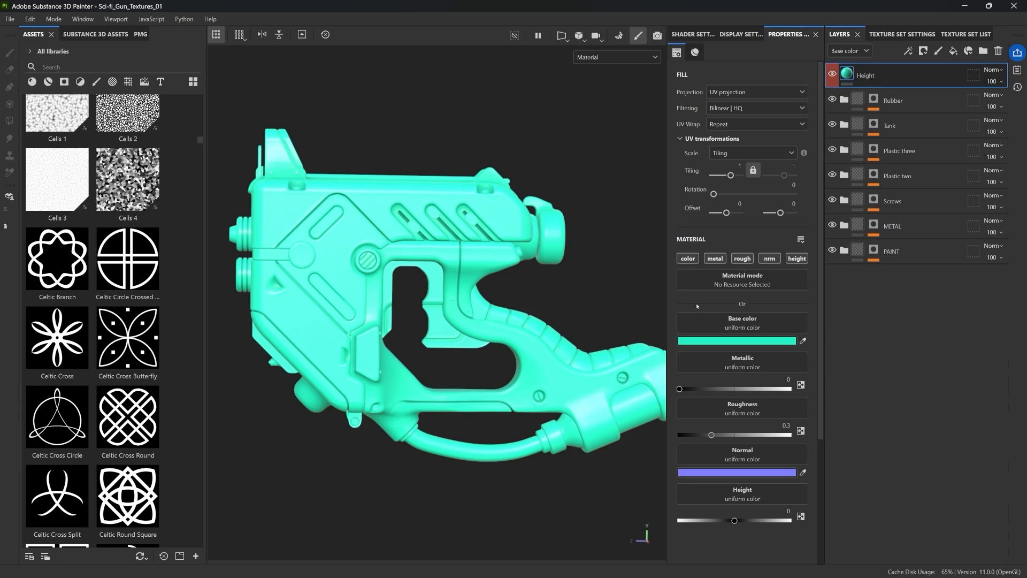
{"action": "left_click", "coordinate": [725, 342]}
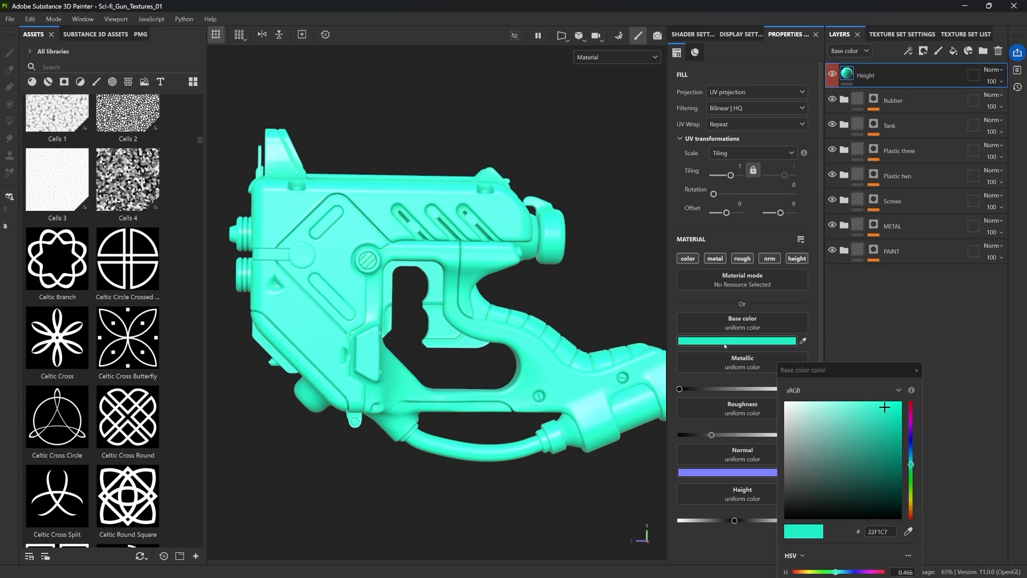
{"action": "left_click", "coordinate": [883, 429]}
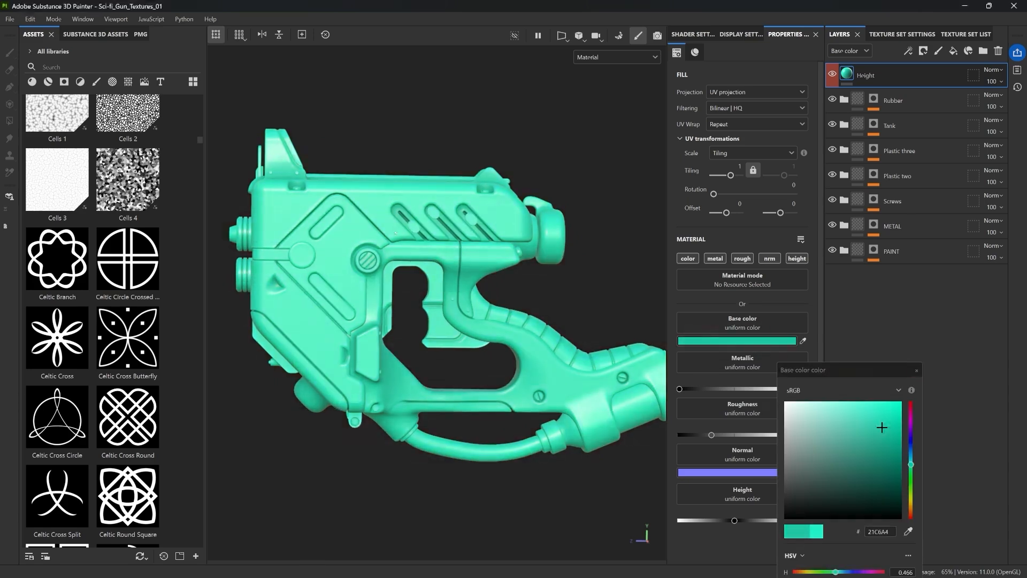
{"action": "left_click", "coordinate": [916, 370]}
{"action": "mouse_move", "coordinate": [554, 252]}
{"action": "left_mouse_down", "text": "alt"}
{"action": "mouse_move", "coordinate": [532, 255]}
{"action": "mouse_move", "coordinate": [540, 253]}
{"action": "left_mouse_up", "text": "alt"}
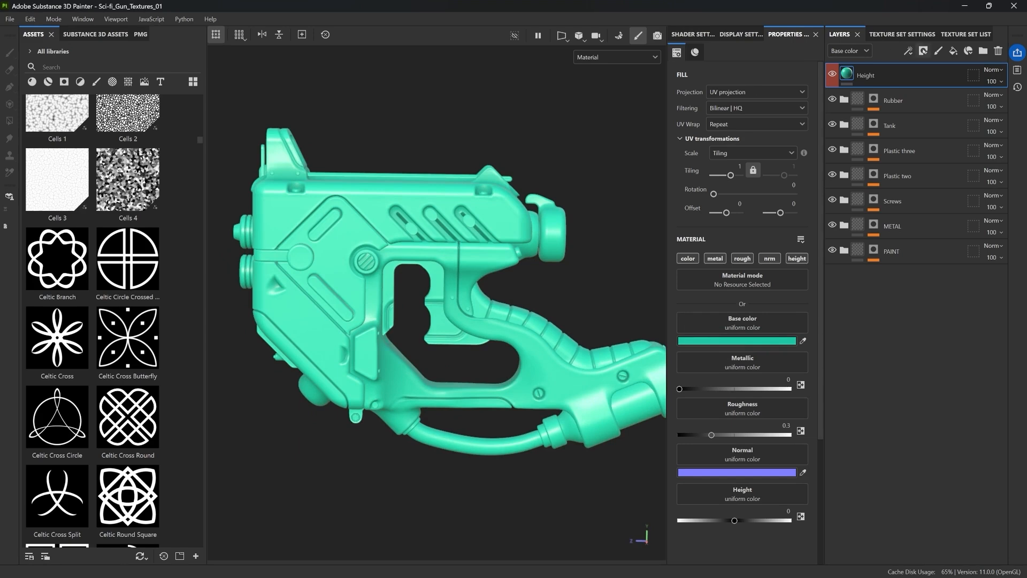
Add a black mask to the Height layer and put a paint effect on that mask
{"action": "left_click", "coordinate": [922, 50]}
{"action": "left_click", "coordinate": [936, 77]}
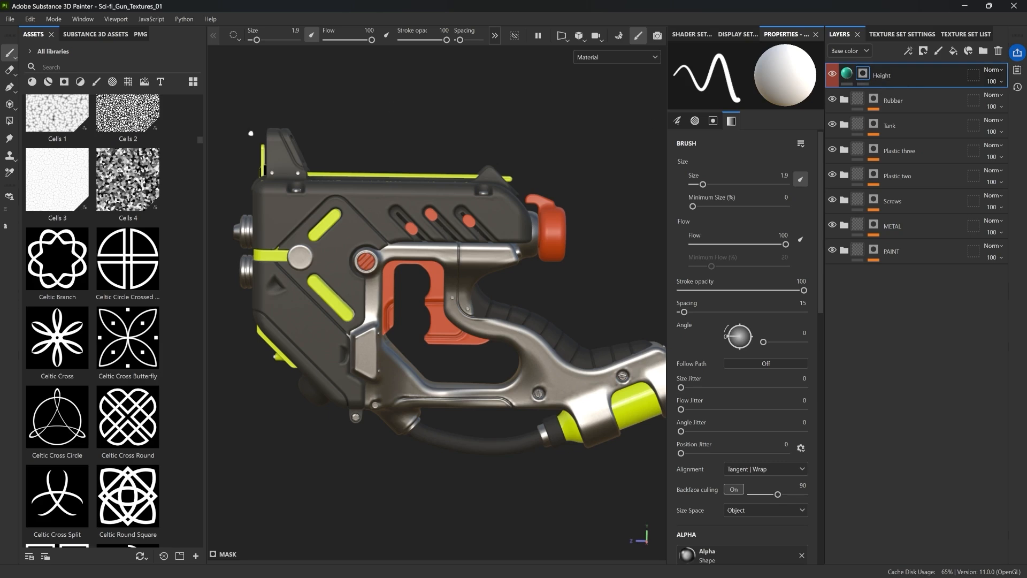
{"action": "left_click", "coordinate": [908, 52]}
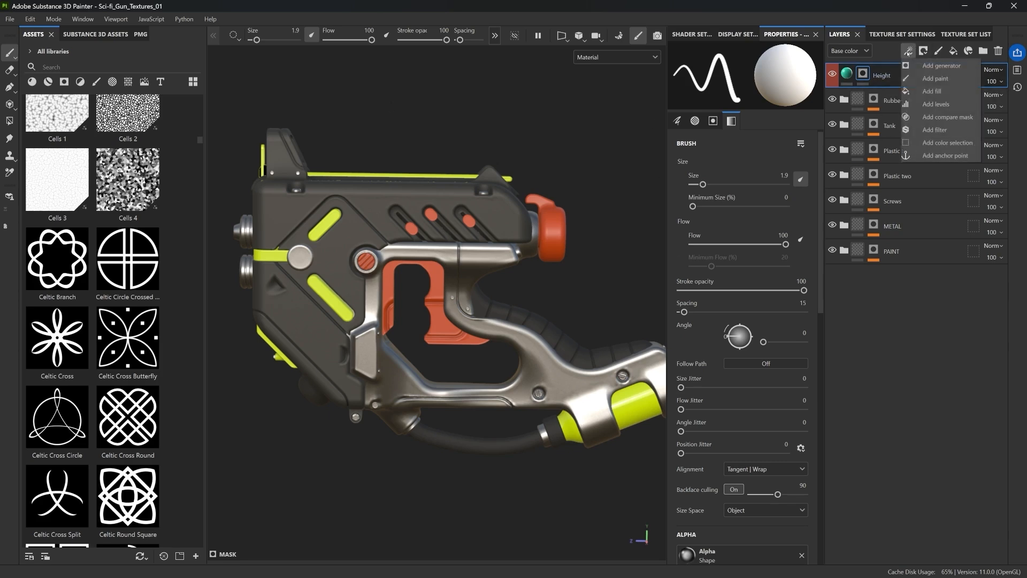
{"action": "left_click", "coordinate": [915, 79]}
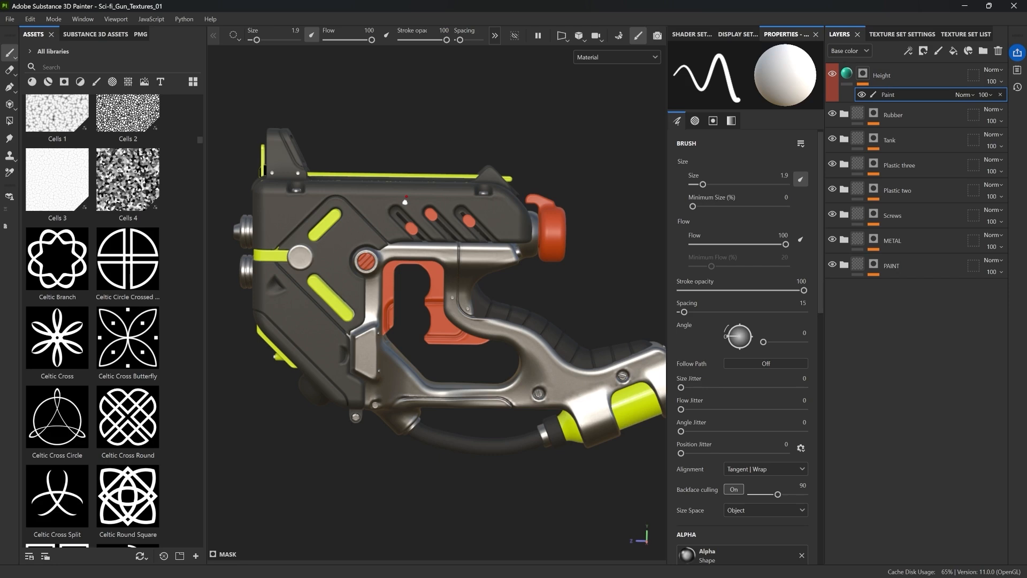
Paint a thin line on the mask linking the two grip screws and following the metal frame up to the rivets behind the trigger
{"action": "middle_click_drag", "start_coordinate": [538, 306], "coordinate": [458, 209], "text": "alt"}
{"action": "right_click_drag", "start_coordinate": [458, 209], "coordinate": [513, 257], "text": "alt"}
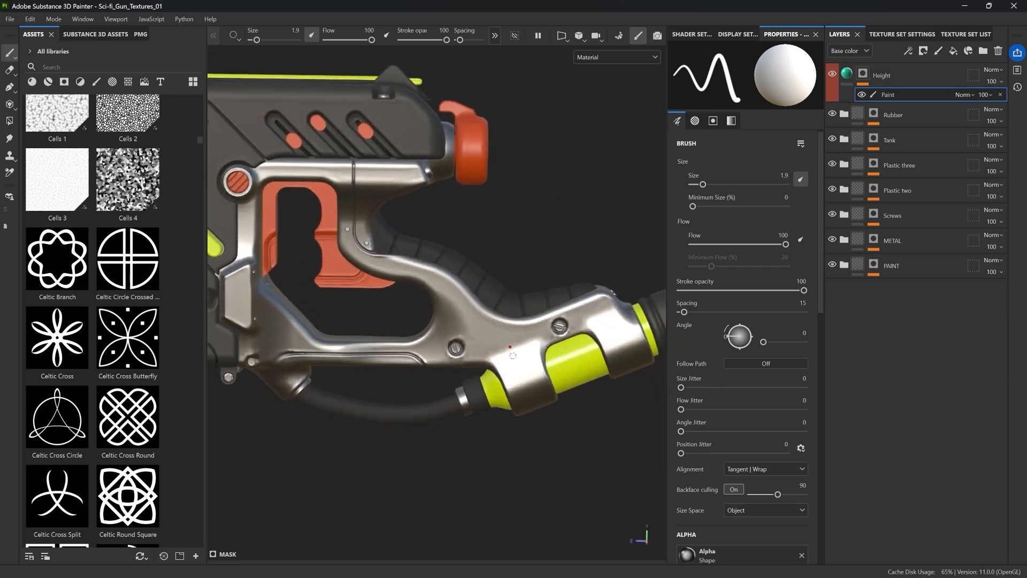
{"action": "key", "text": "Tab"}
{"action": "right_click_drag", "start_coordinate": [588, 364], "coordinate": [631, 456], "text": "alt"}
{"action": "scroll", "coordinate": [642, 327], "scroll_direction": "up", "scroll_amount": 2}
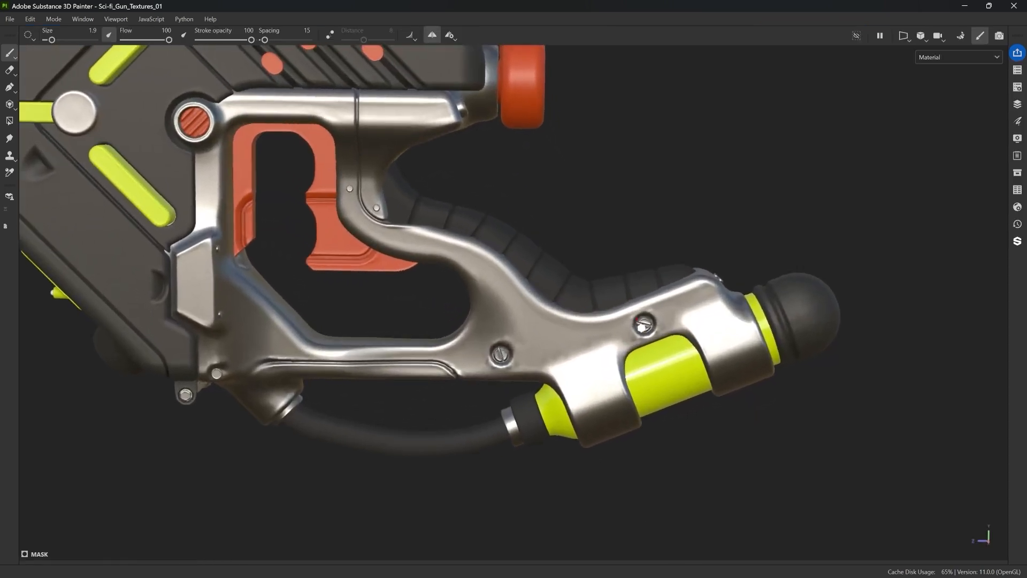
{"action": "mouse_move", "coordinate": [638, 325]}
{"action": "left_mouse_down"}
{"action": "mouse_move", "coordinate": [573, 343]}
{"action": "mouse_move", "coordinate": [488, 328]}
{"action": "mouse_move", "coordinate": [431, 241]}
{"action": "mouse_move", "coordinate": [368, 200]}
{"action": "left_mouse_up"}
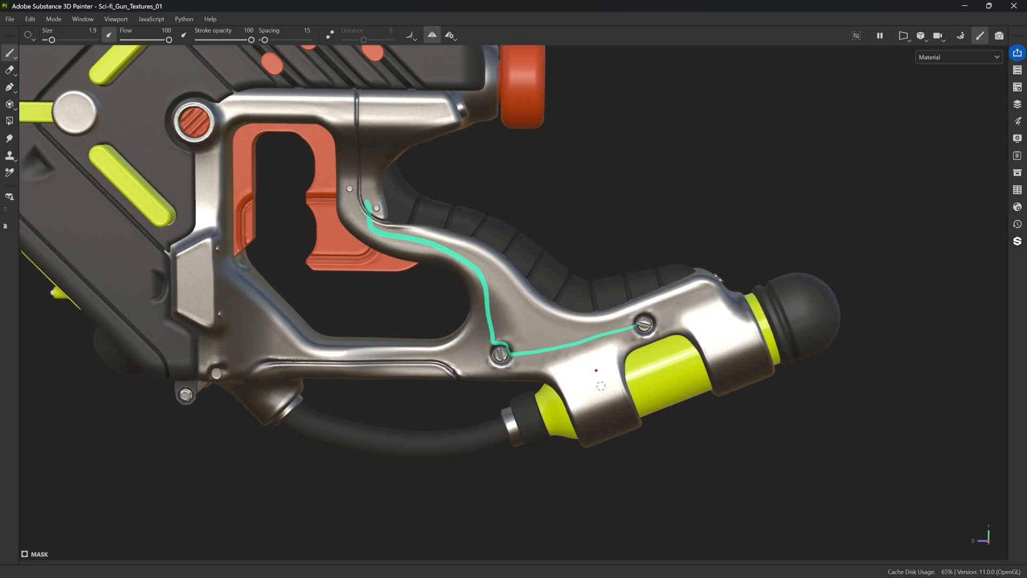
Undo the freehand line painted on the Height layer's mask along the metal grip frame
{"action": "key", "text": "ctrl+z"}
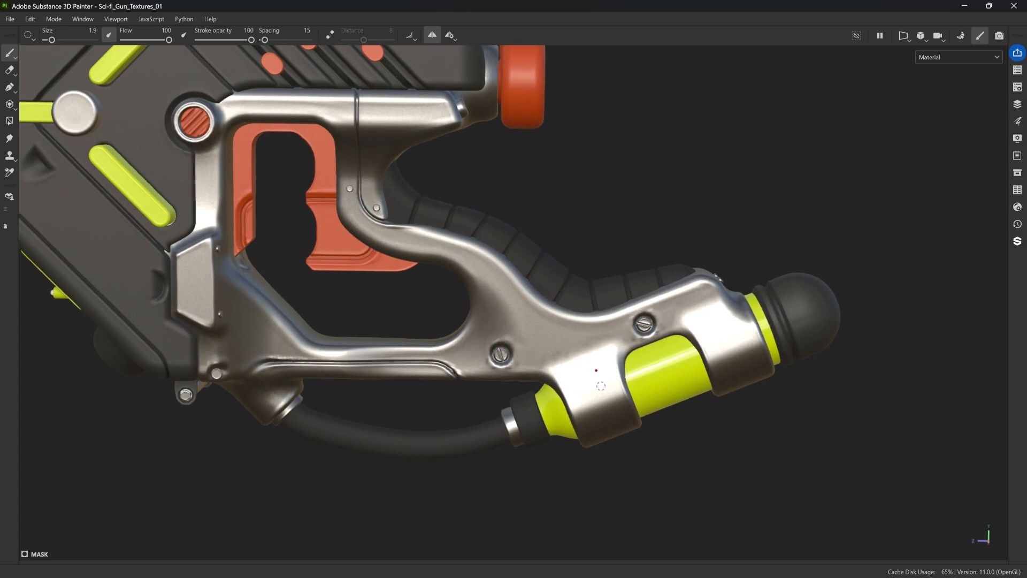
{"action": "middle_click_drag", "start_coordinate": [499, 281], "coordinate": [546, 296], "text": "alt"}
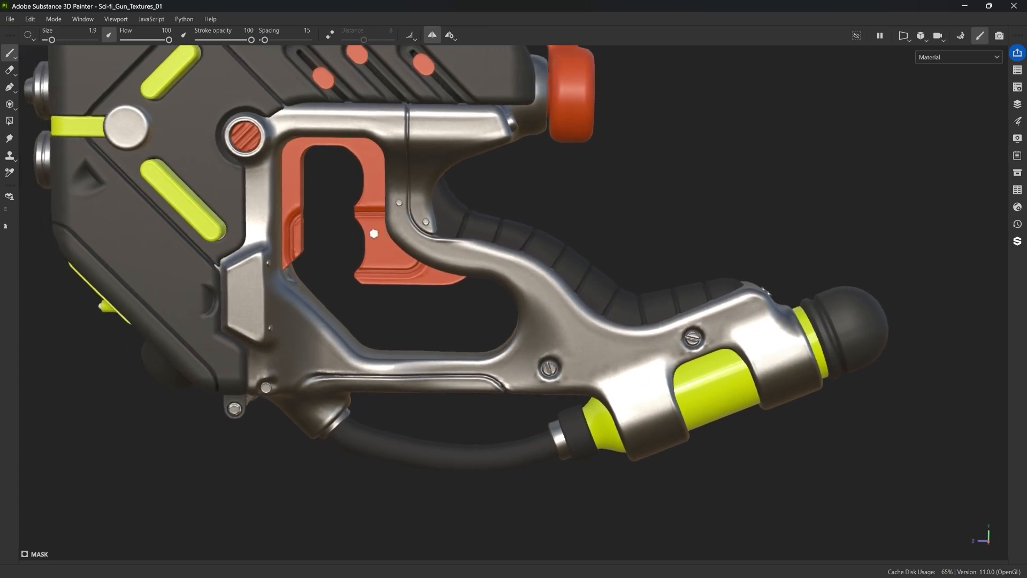
With the Path tool, start a mask path between the two small rivets at the grip's rear end and run it to the screw above the yellow-green tank
{"action": "left_click", "coordinate": [10, 87]}
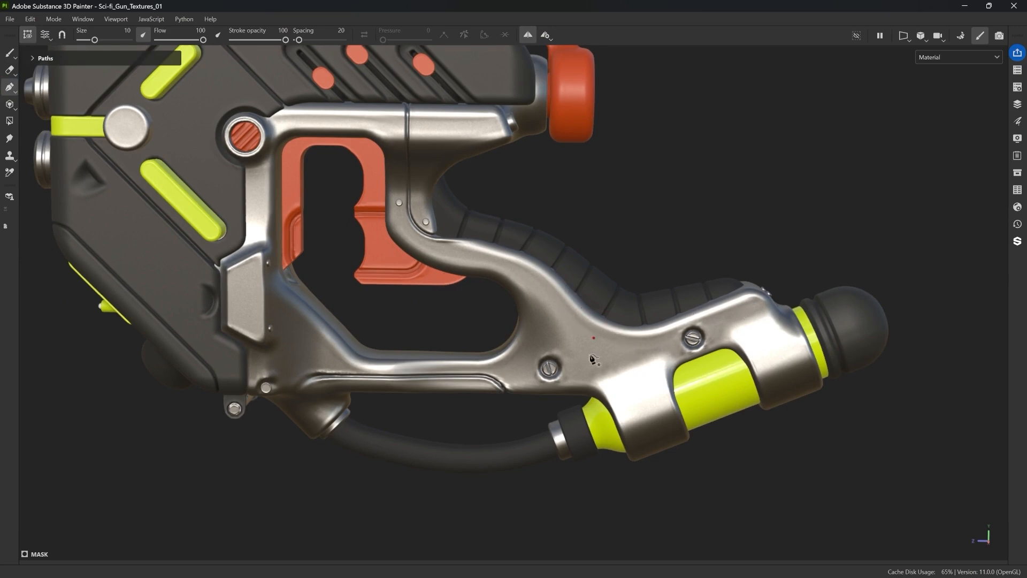
{"action": "scroll", "coordinate": [692, 359], "scroll_direction": "up", "scroll_amount": 1}
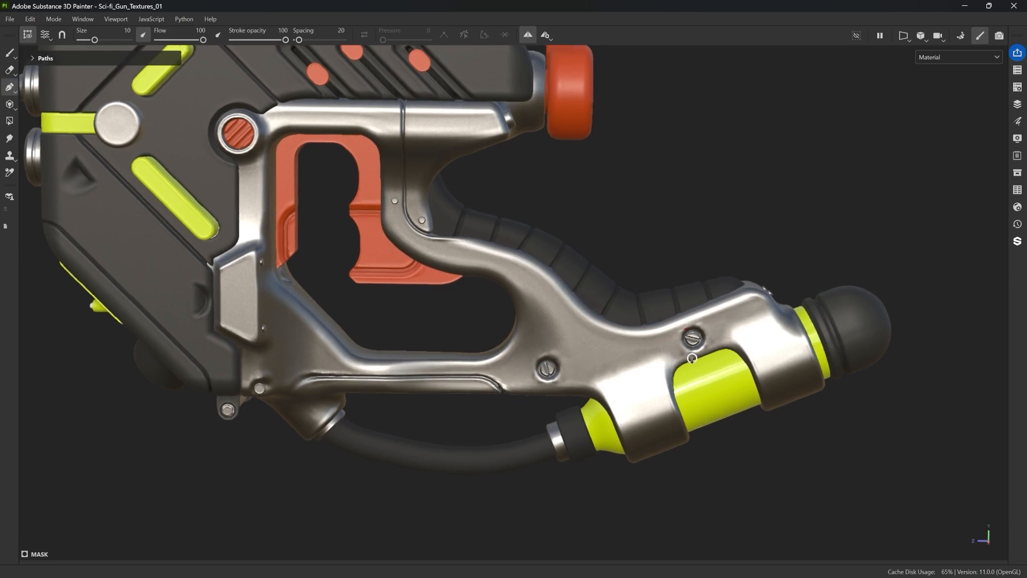
{"action": "scroll", "coordinate": [692, 359], "scroll_direction": "up", "scroll_amount": 1}
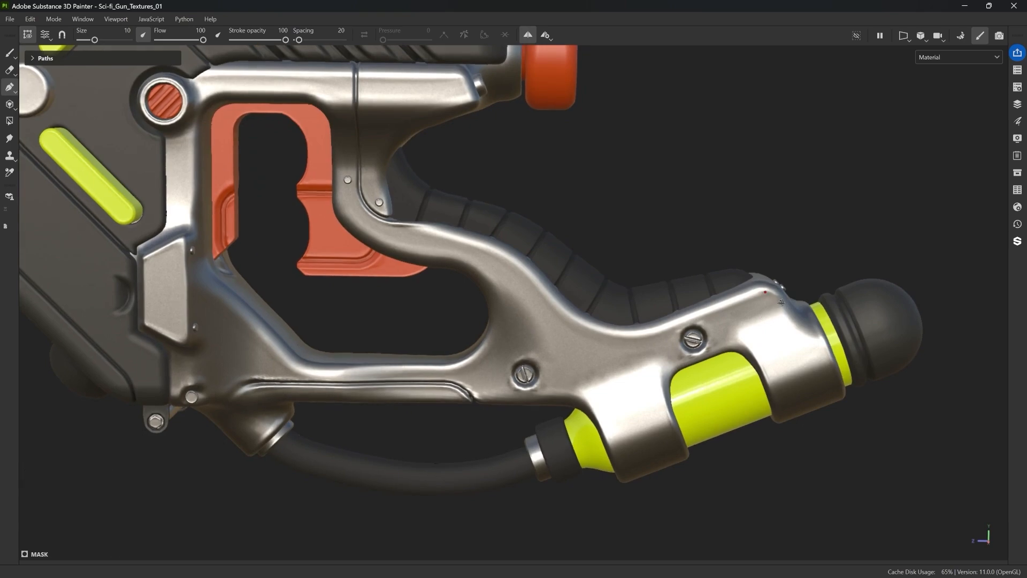
{"action": "left_click_drag", "start_coordinate": [781, 302], "coordinate": [669, 309], "text": "alt"}
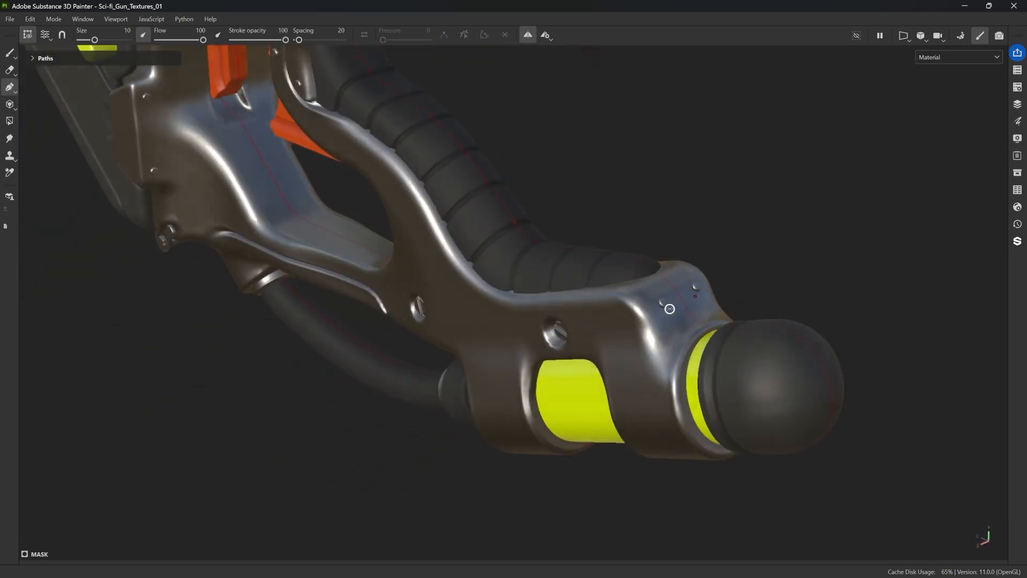
{"action": "left_click", "coordinate": [684, 305]}
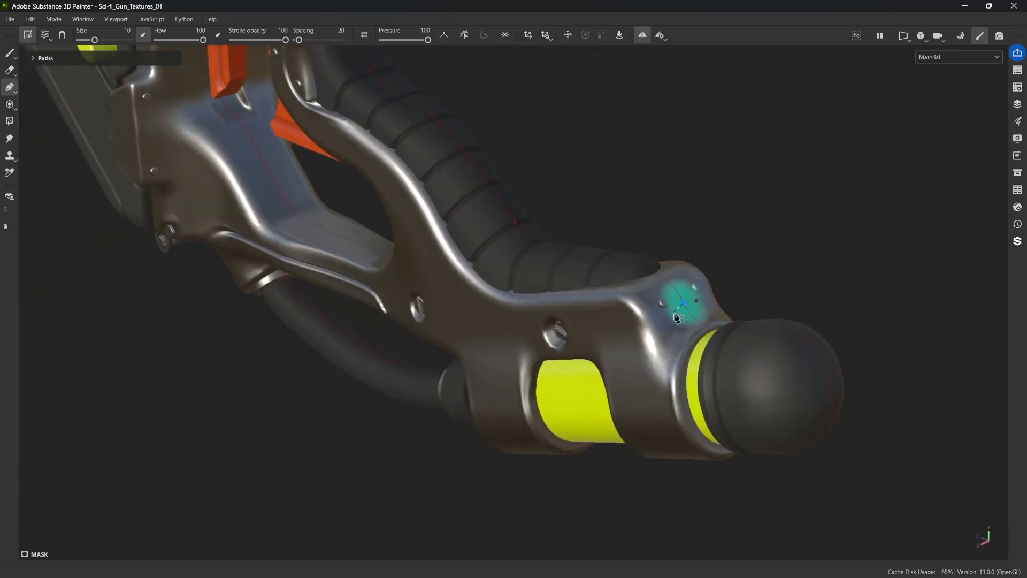
{"action": "left_click", "coordinate": [648, 322]}
{"action": "left_click_drag", "start_coordinate": [481, 369], "coordinate": [571, 342], "text": "alt"}
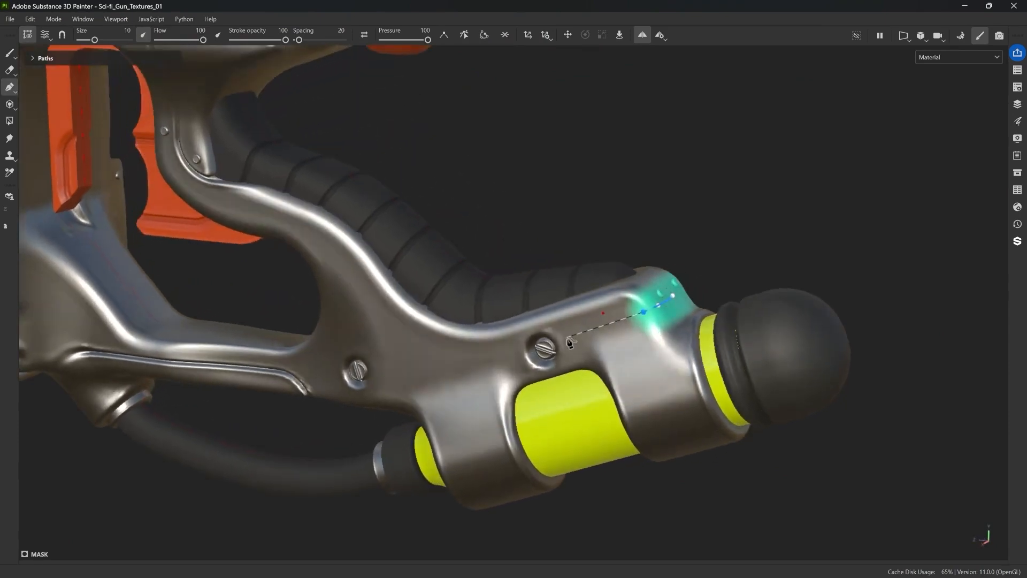
{"action": "left_click", "coordinate": [609, 316]}
{"action": "middle_click_drag", "start_coordinate": [576, 337], "coordinate": [684, 304], "text": "alt"}
{"action": "left_click_drag", "start_coordinate": [684, 304], "coordinate": [663, 311], "text": "alt"}
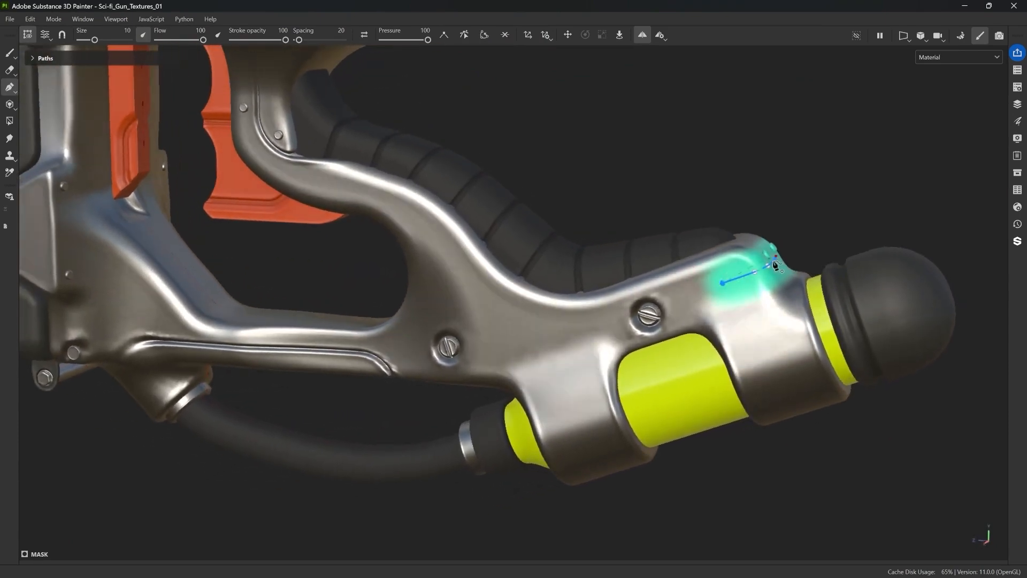
{"action": "left_click", "coordinate": [630, 319]}
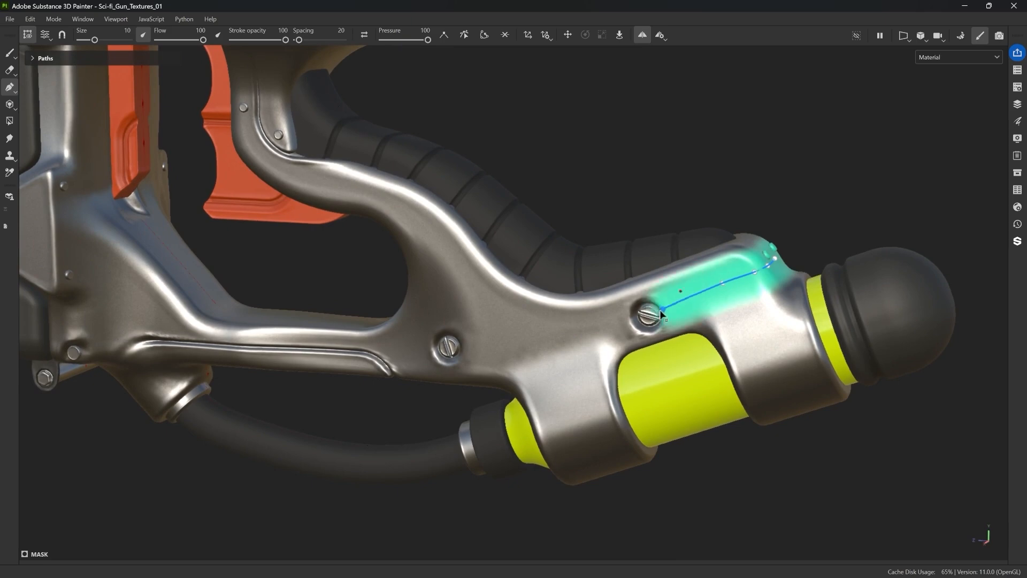
Continue the path from the screw around the bend and along the metal frame to the rivets behind the trigger, and finish it
{"action": "left_click", "coordinate": [573, 336]}
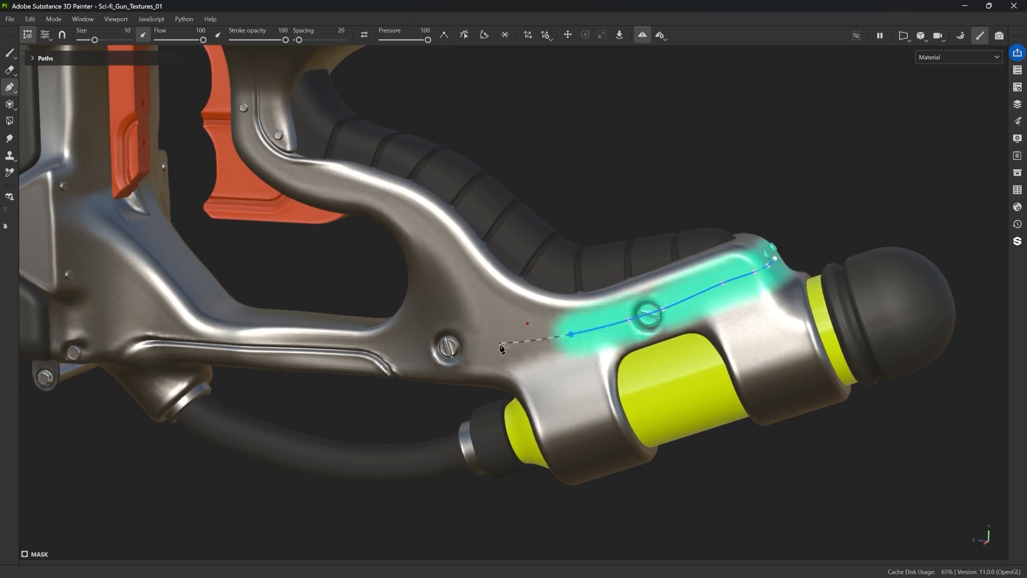
{"action": "left_click", "coordinate": [499, 342]}
{"action": "left_click", "coordinate": [468, 302]}
{"action": "middle_click_drag", "start_coordinate": [488, 275], "coordinate": [631, 332], "text": "alt"}
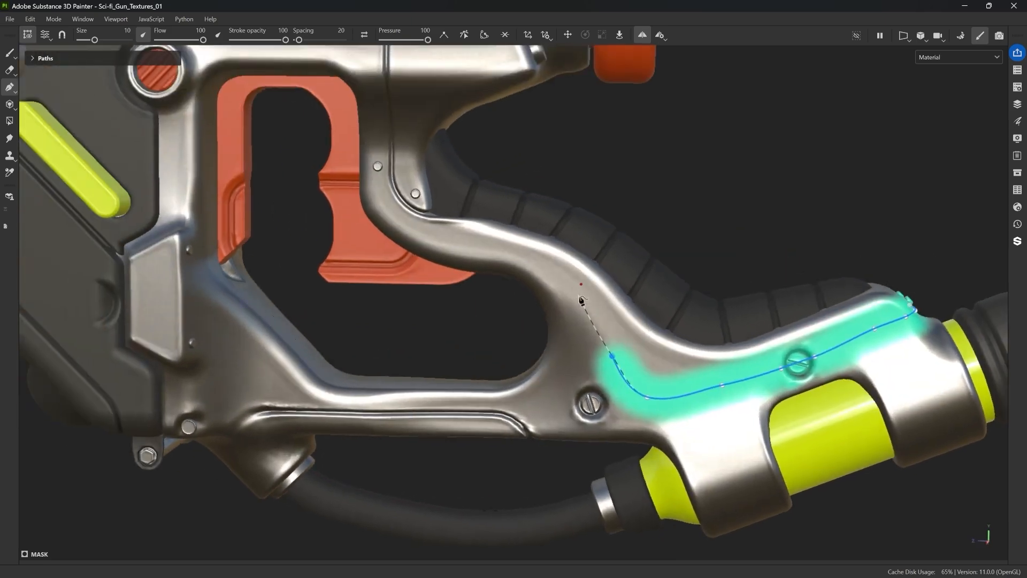
{"action": "left_click", "coordinate": [578, 295]}
{"action": "left_click", "coordinate": [538, 262]}
{"action": "left_click", "coordinate": [481, 242]}
{"action": "left_click", "coordinate": [434, 233]}
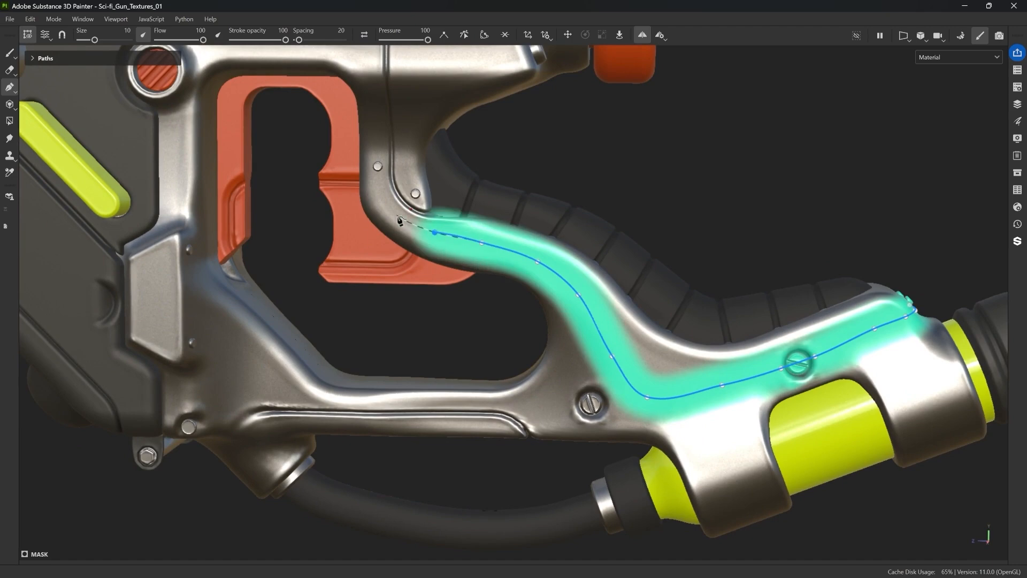
{"action": "left_click", "coordinate": [396, 216]}
{"action": "left_click", "coordinate": [402, 201]}
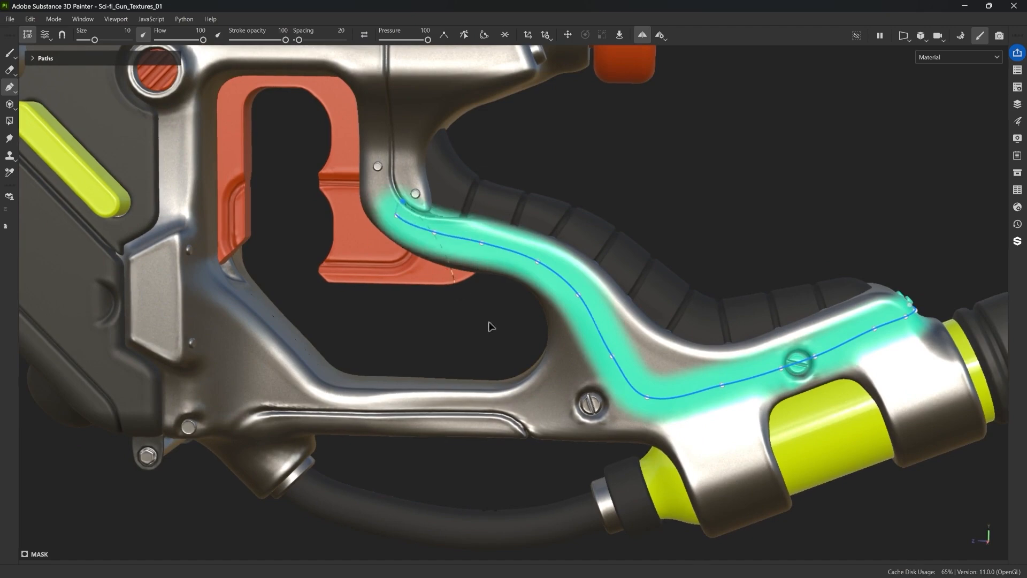
{"action": "key", "text": "Escape"}
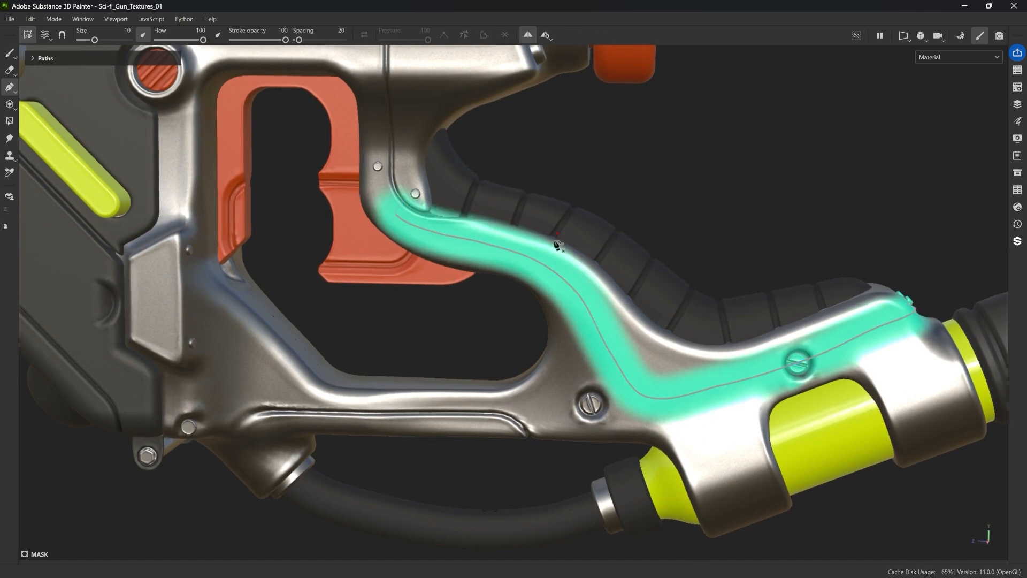
Select the finished grip path again and bring back the hidden side panels
{"action": "left_click_drag", "start_coordinate": [599, 238], "coordinate": [627, 268], "text": "alt"}
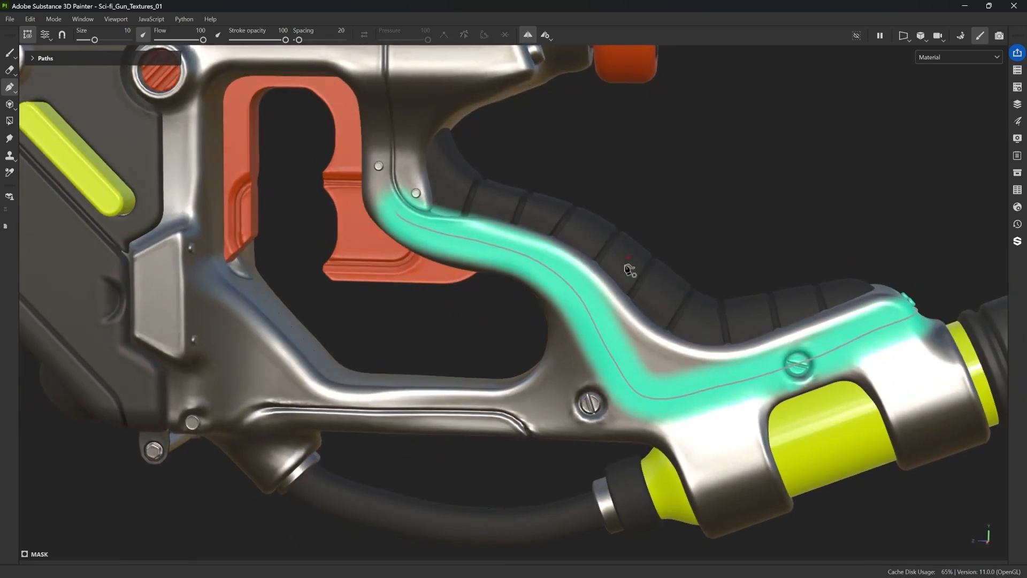
{"action": "scroll", "coordinate": [563, 271], "scroll_direction": "down", "scroll_amount": 2}
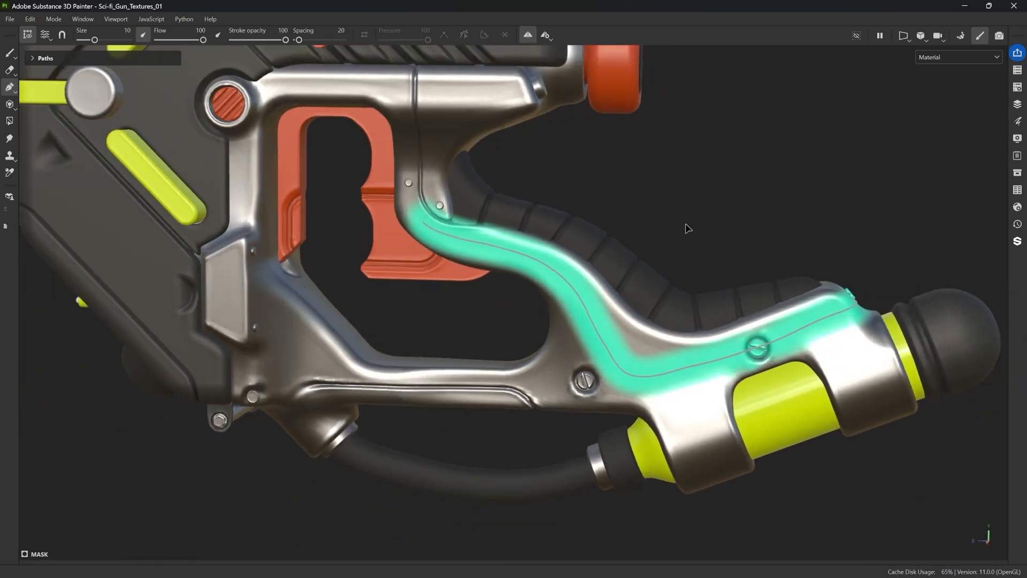
{"action": "left_click", "coordinate": [533, 268]}
{"action": "left_click", "coordinate": [516, 258]}
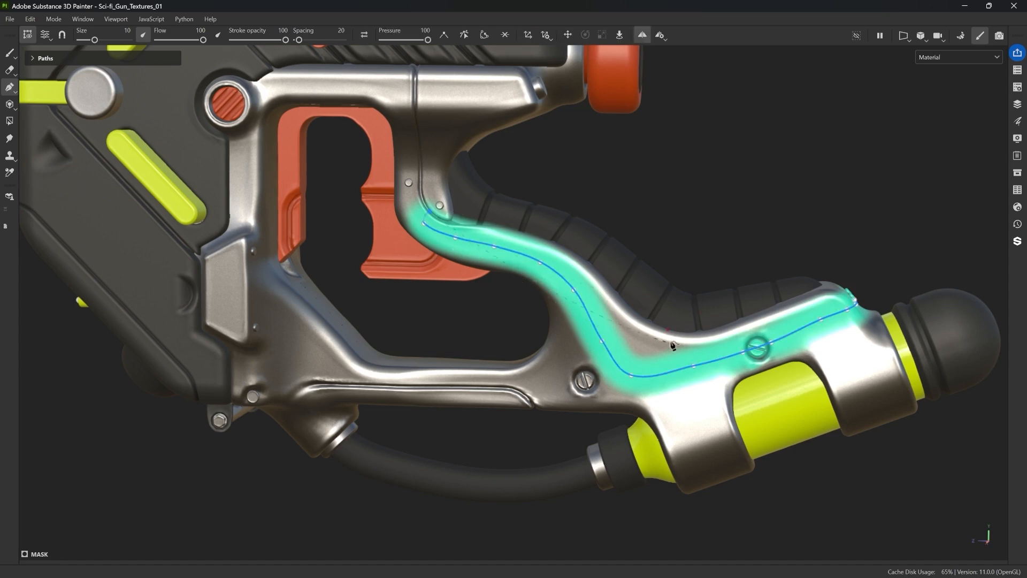
{"action": "key", "text": "Tab"}
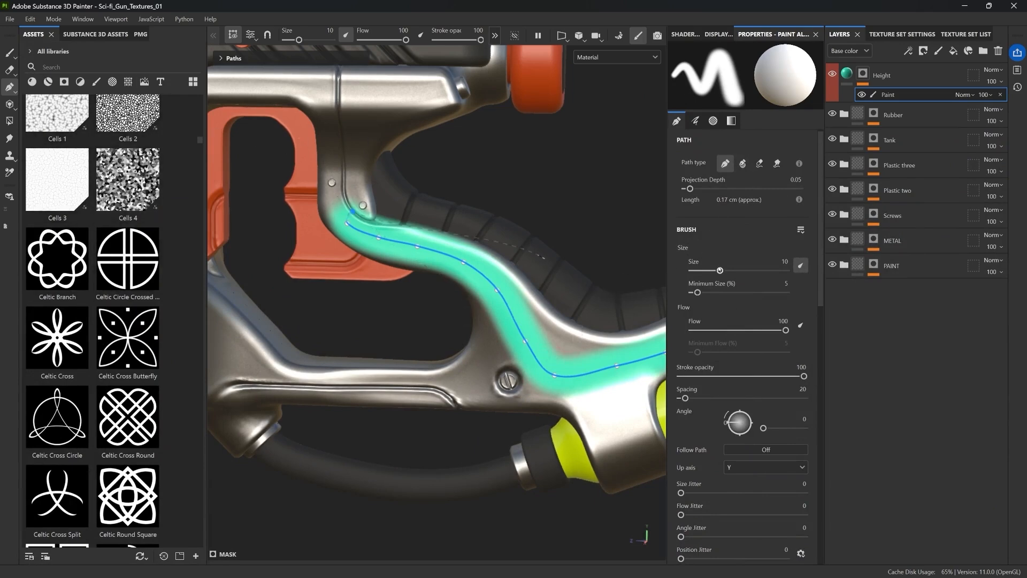
Try brush sizes of 1.21 and 4.26 on the selected path
{"action": "left_click_drag", "start_coordinate": [720, 270], "coordinate": [700, 271]}
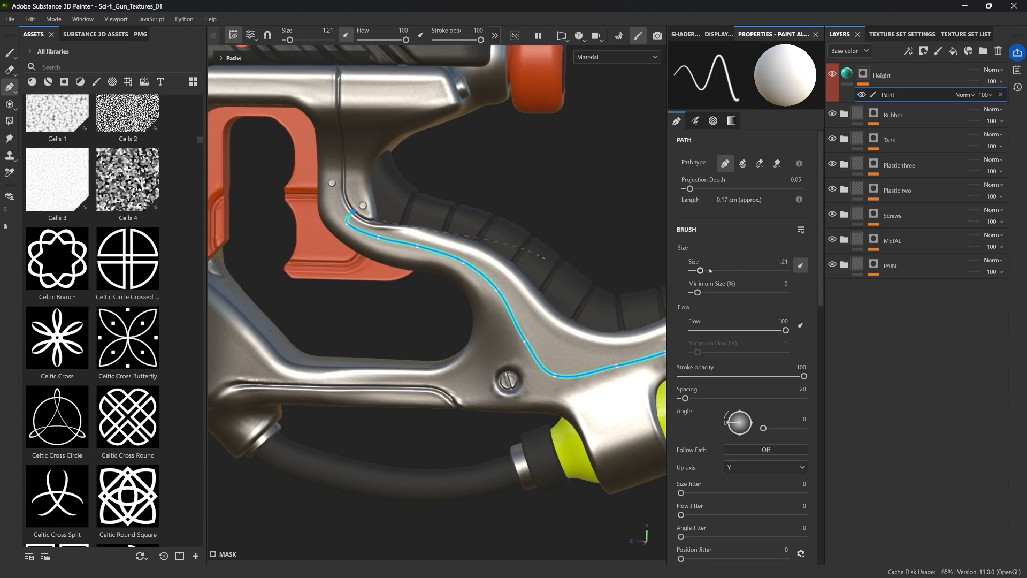
{"action": "scroll", "coordinate": [501, 284], "scroll_direction": "up", "scroll_amount": 5}
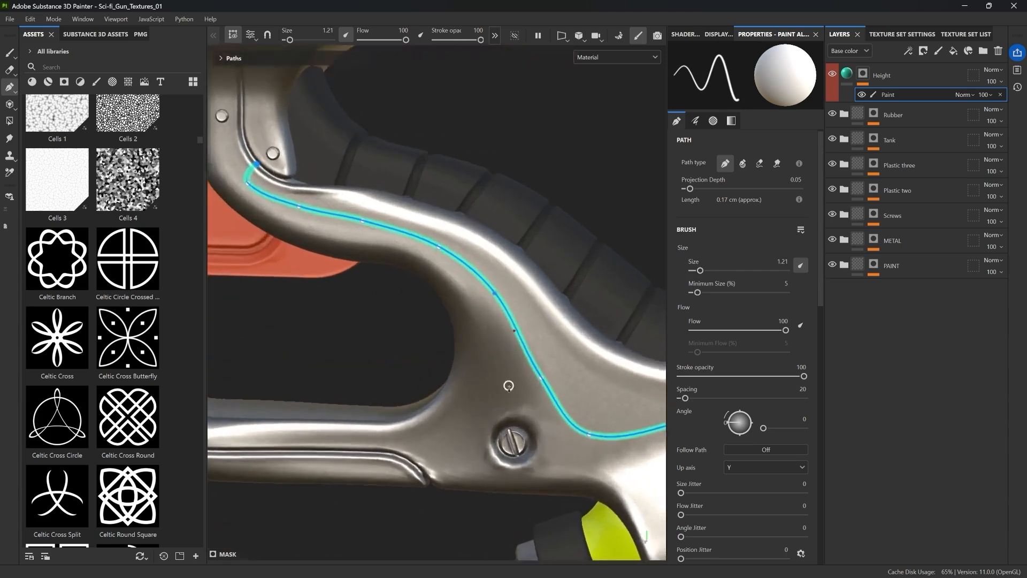
{"action": "left_click_drag", "start_coordinate": [700, 270], "coordinate": [710, 270]}
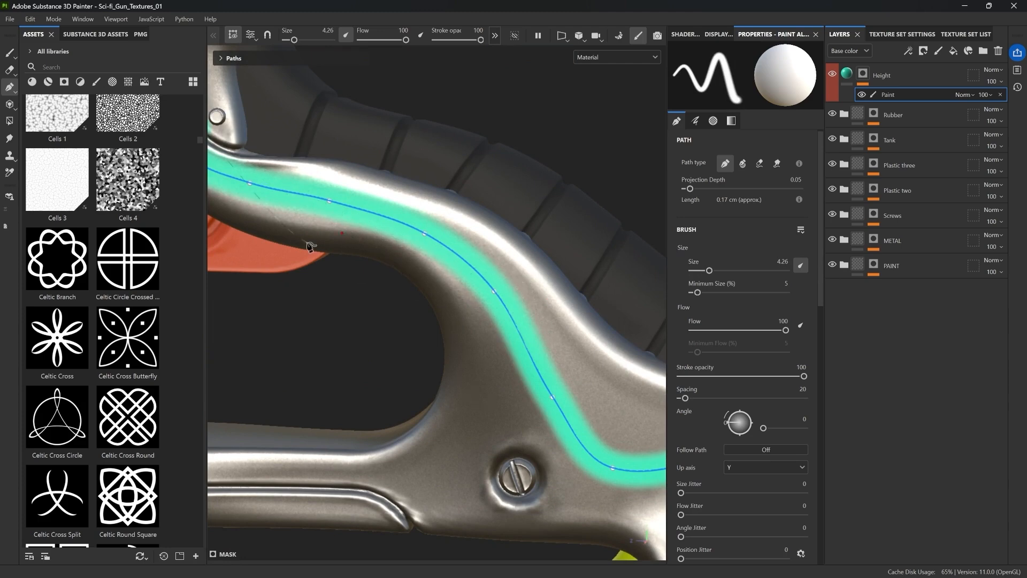
Search the brush assets for "hard", apply the Basic Hard brush to the path and set its size to 0.64
{"action": "left_click", "coordinate": [96, 82]}
{"action": "left_click", "coordinate": [109, 65]}
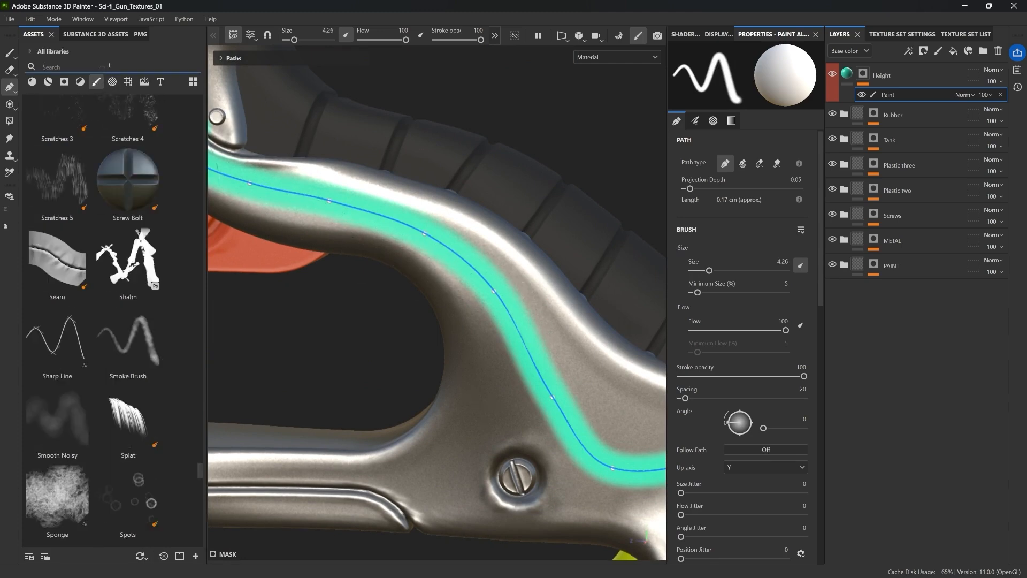
{"action": "type", "text": "hard"}
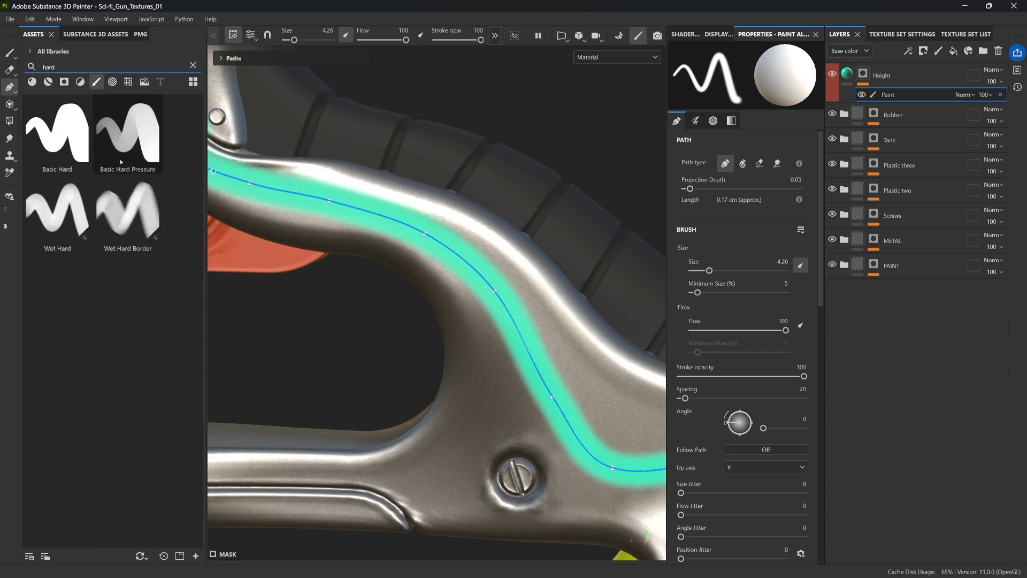
{"action": "left_click", "coordinate": [68, 138]}
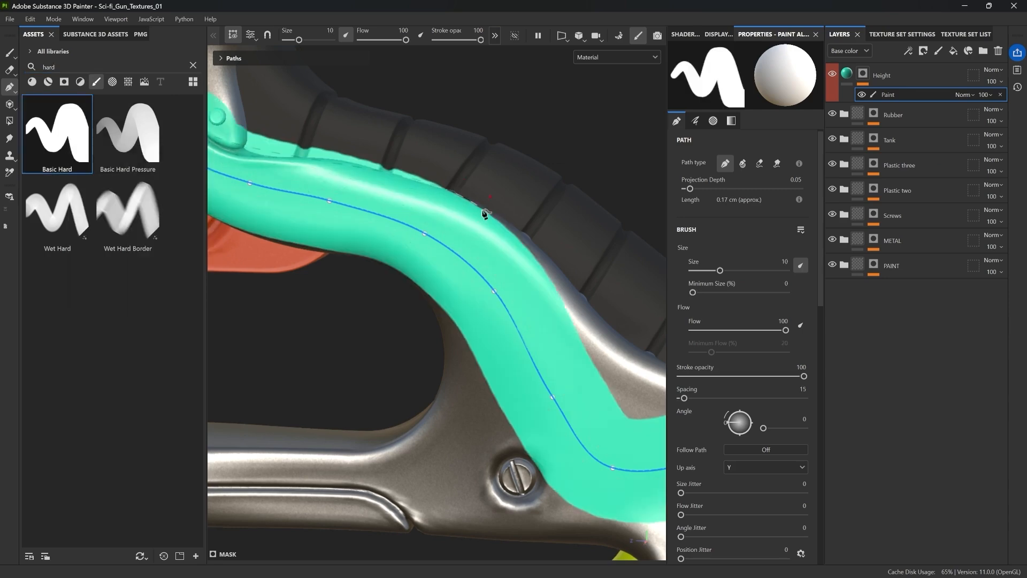
{"action": "left_click_drag", "start_coordinate": [720, 270], "coordinate": [697, 271]}
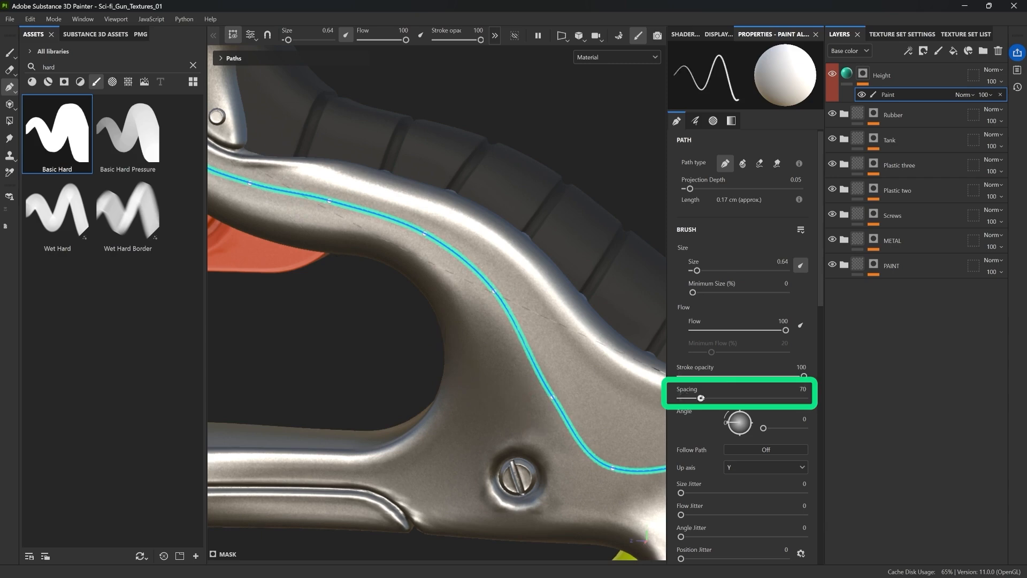
Break the path's stroke into separate dots with a spacing of 176, and return the spacing to 15
{"action": "left_click_drag", "start_coordinate": [700, 398], "coordinate": [733, 397]}
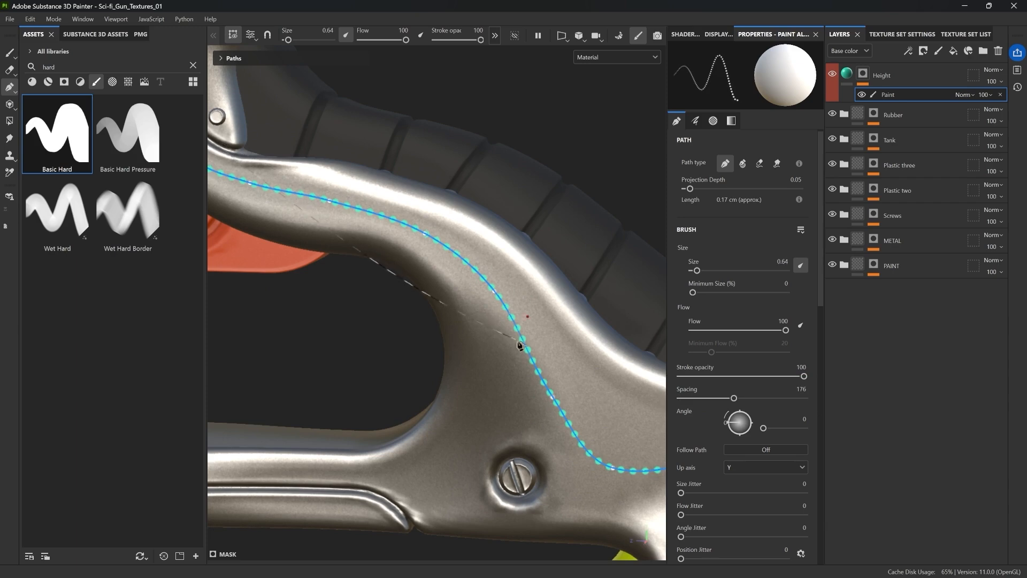
{"action": "left_click_drag", "start_coordinate": [519, 345], "coordinate": [551, 390], "text": "alt"}
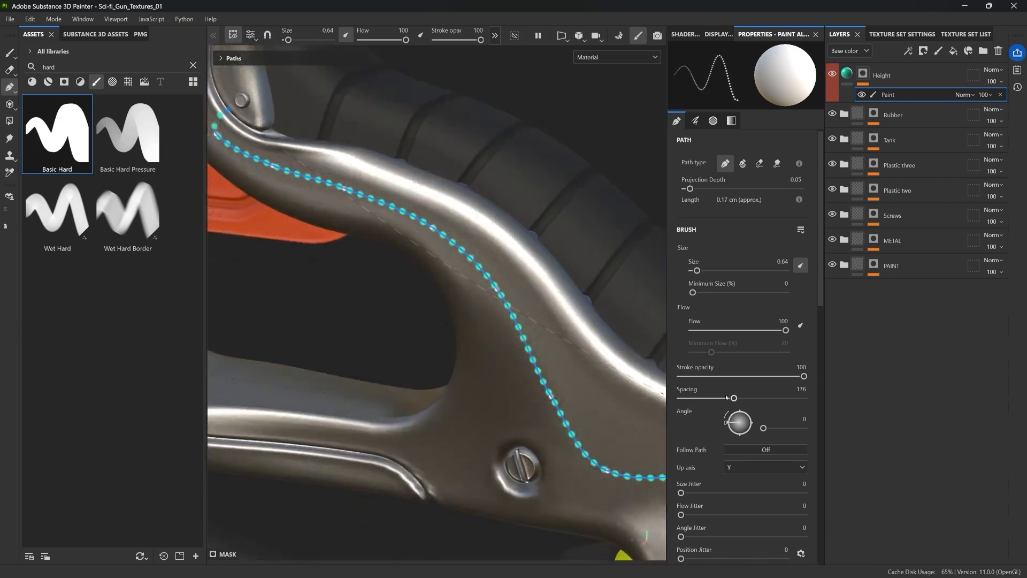
{"action": "left_click_drag", "start_coordinate": [733, 398], "coordinate": [688, 398]}
Reduce the path's brush size to 0.33 and deselect the path
{"action": "left_click_drag", "start_coordinate": [465, 316], "coordinate": [647, 377], "text": "alt"}
{"action": "left_click_drag", "start_coordinate": [697, 271], "coordinate": [695, 270]}
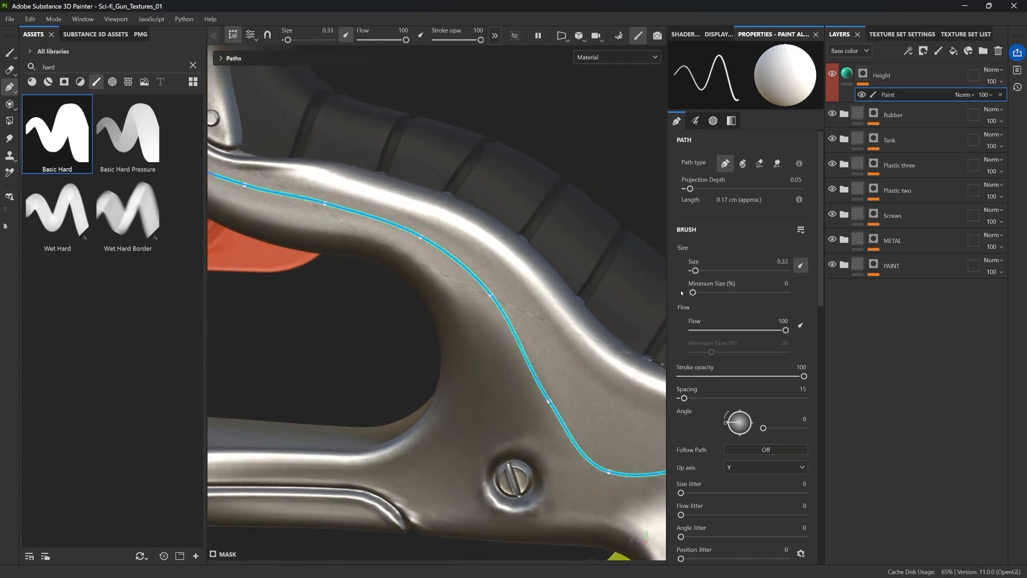
{"action": "scroll", "coordinate": [493, 347], "scroll_direction": "down", "scroll_amount": 3}
{"action": "key", "text": "Escape"}
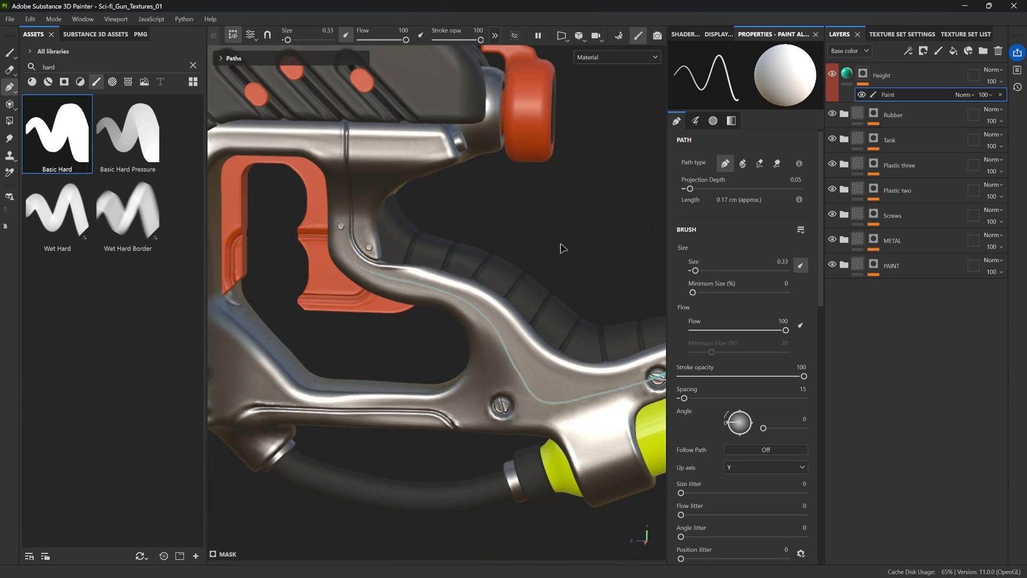
Reselect the path and insert an extra point on its bend just below the rivets behind the trigger
{"action": "left_click_drag", "start_coordinate": [515, 240], "coordinate": [509, 297], "text": "alt"}
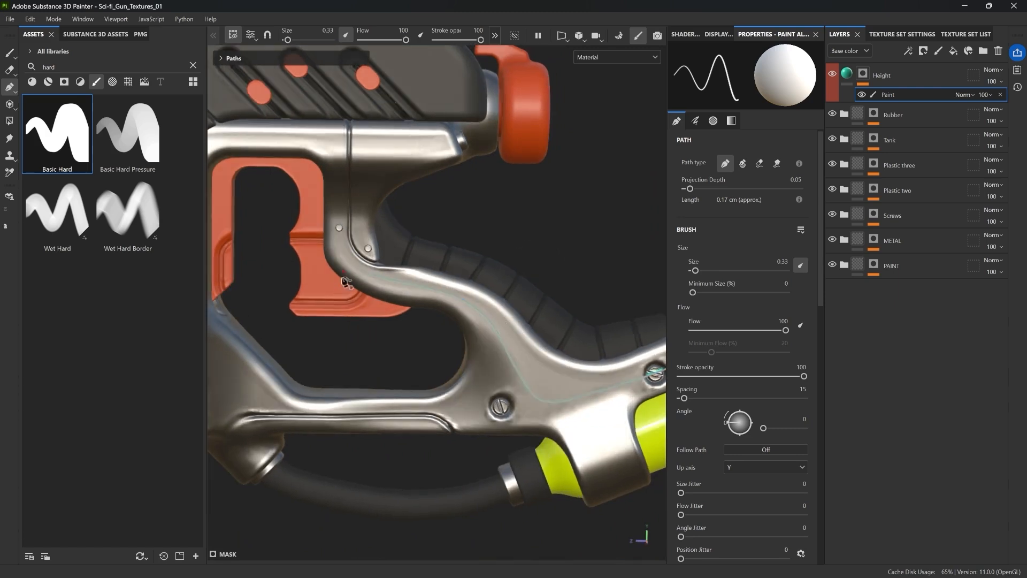
{"action": "scroll", "coordinate": [352, 267], "scroll_direction": "up", "scroll_amount": 6}
{"action": "left_click_drag", "start_coordinate": [356, 265], "coordinate": [357, 269], "text": "alt"}
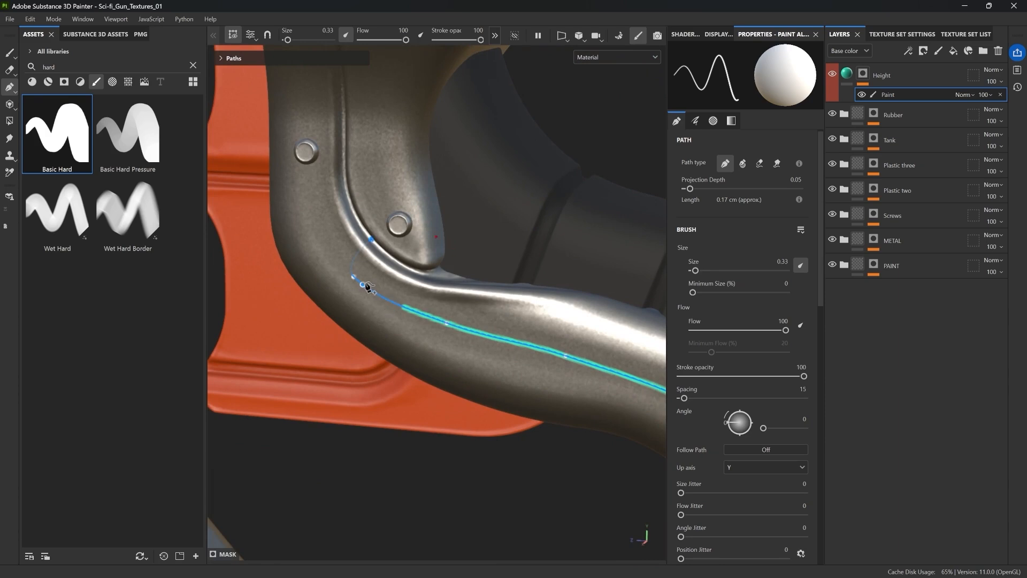
{"action": "left_click_drag", "start_coordinate": [362, 283], "coordinate": [465, 292], "text": "alt"}
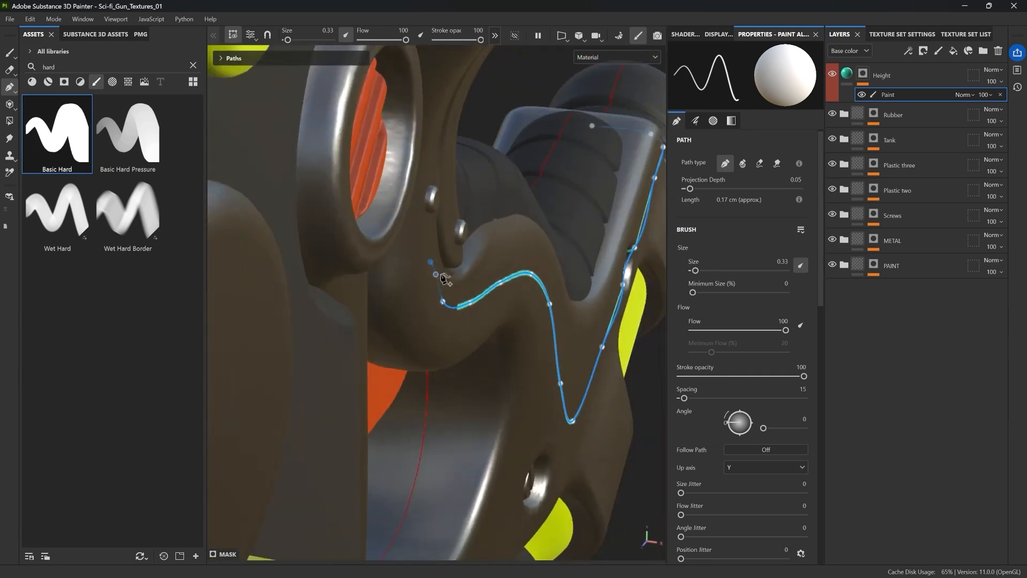
{"action": "left_click_drag", "start_coordinate": [448, 271], "coordinate": [208, 223], "text": "alt"}
{"action": "left_click", "coordinate": [376, 243]}
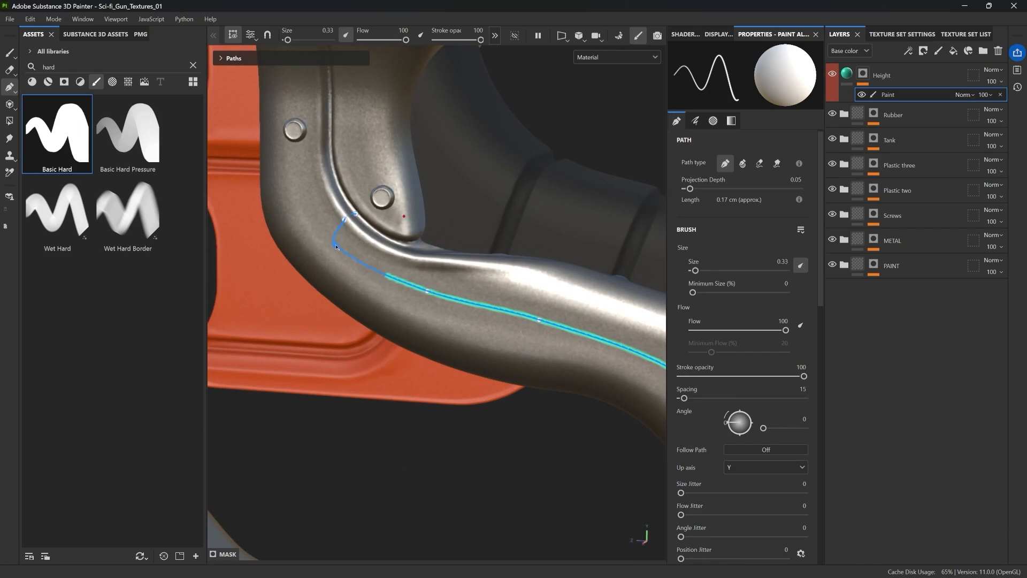
{"action": "left_click", "coordinate": [355, 267]}
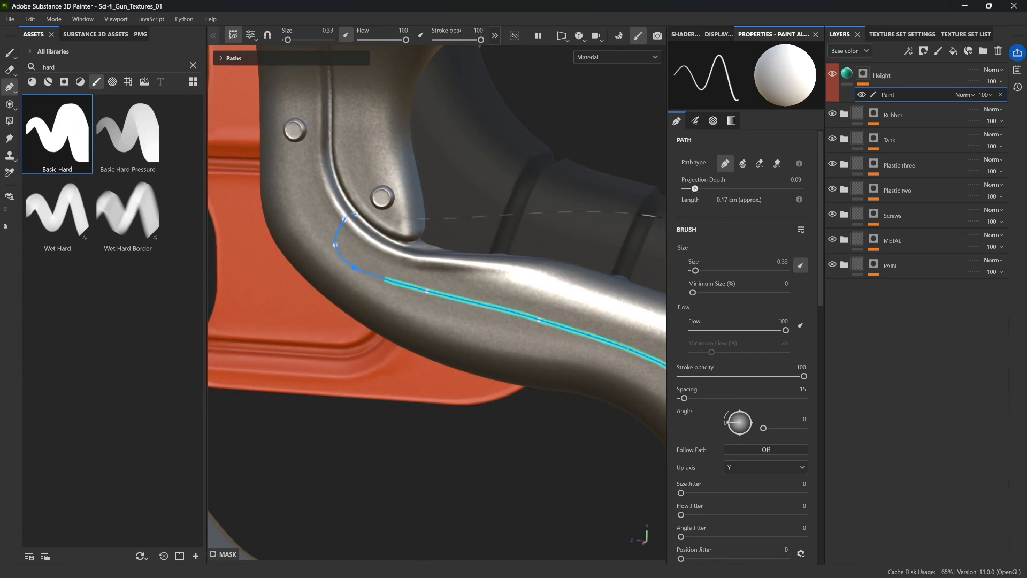
Raise the path's projection depth to 0.14 and its brush size to 0.42 so the stroke covers the whole bend
{"action": "mouse_move", "coordinate": [700, 188]}
{"action": "left_mouse_down"}
{"action": "mouse_move", "coordinate": [685, 188]}
{"action": "mouse_move", "coordinate": [700, 189]}
{"action": "left_mouse_up"}
{"action": "mouse_move", "coordinate": [535, 214]}
{"action": "left_mouse_down", "text": "alt"}
{"action": "mouse_move", "coordinate": [464, 213]}
{"action": "mouse_move", "coordinate": [503, 225]}
{"action": "left_mouse_up", "text": "alt"}
{"action": "left_click_drag", "start_coordinate": [695, 270], "coordinate": [693, 271]}
{"action": "left_click_drag", "start_coordinate": [536, 261], "coordinate": [539, 259], "text": "alt"}
{"action": "middle_click_drag", "start_coordinate": [539, 259], "coordinate": [405, 291], "text": "alt"}
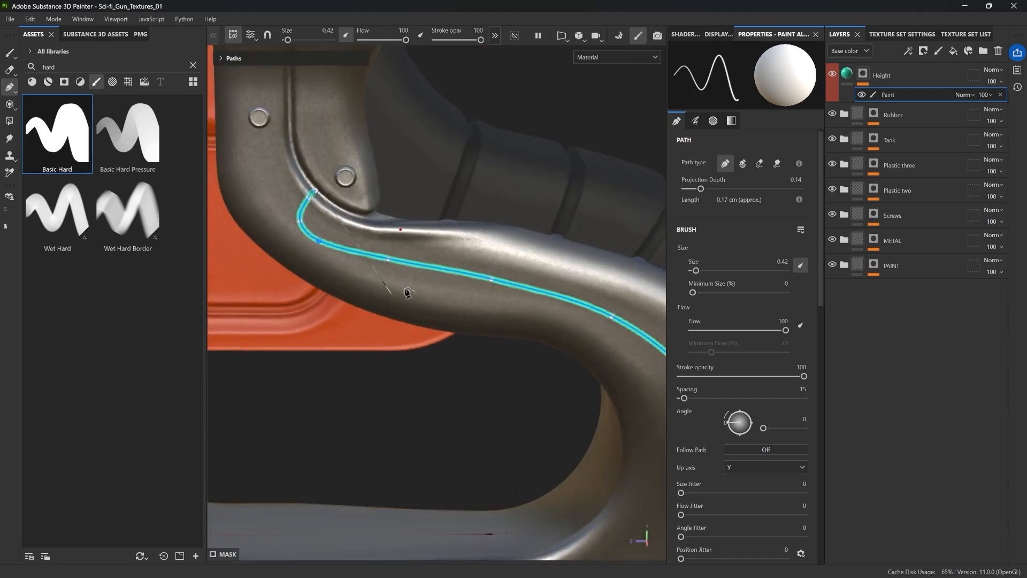
Reshape the path's start below the rivets by moving the bend's outermost point outward and shifting the point past the bend slightly downward
{"action": "left_click", "coordinate": [389, 261]}
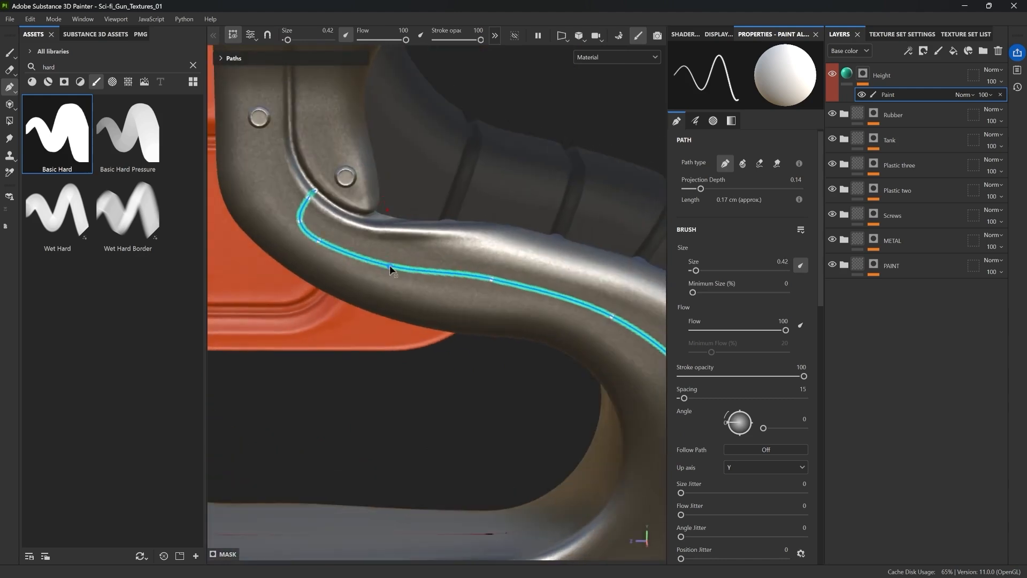
{"action": "double_click", "coordinate": [301, 223]}
{"action": "left_click_drag", "start_coordinate": [301, 222], "coordinate": [295, 220]}
Turn the path point at the lowest bend above the yellow cylinder's clamp into a sharp corner, and deselect the path
{"action": "middle_click_drag", "start_coordinate": [419, 326], "coordinate": [280, 269], "text": "alt"}
{"action": "middle_click_drag", "start_coordinate": [532, 389], "coordinate": [378, 256], "text": "alt"}
{"action": "middle_click_drag", "start_coordinate": [495, 333], "coordinate": [312, 280], "text": "alt"}
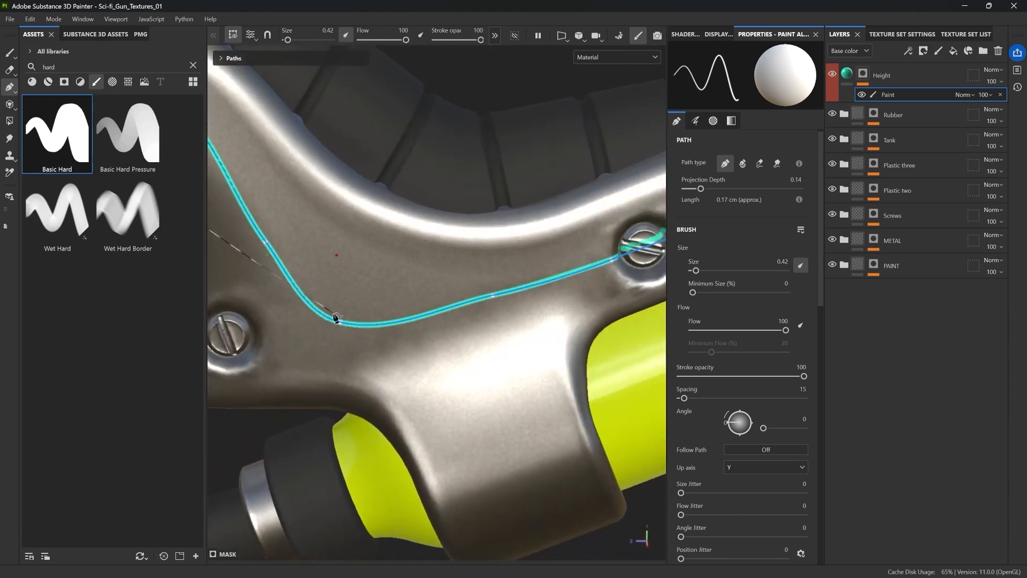
{"action": "double_click", "coordinate": [341, 322]}
{"action": "scroll", "coordinate": [323, 270], "scroll_direction": "down", "scroll_amount": 2}
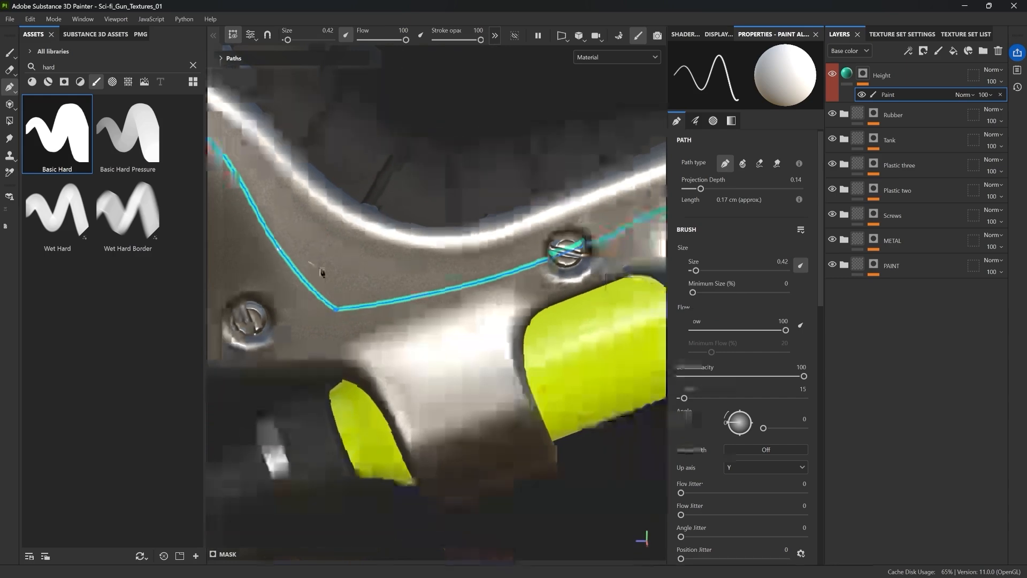
{"action": "middle_click_drag", "start_coordinate": [540, 282], "coordinate": [369, 333], "text": "alt"}
{"action": "left_click_drag", "start_coordinate": [416, 297], "coordinate": [497, 201], "text": "alt"}
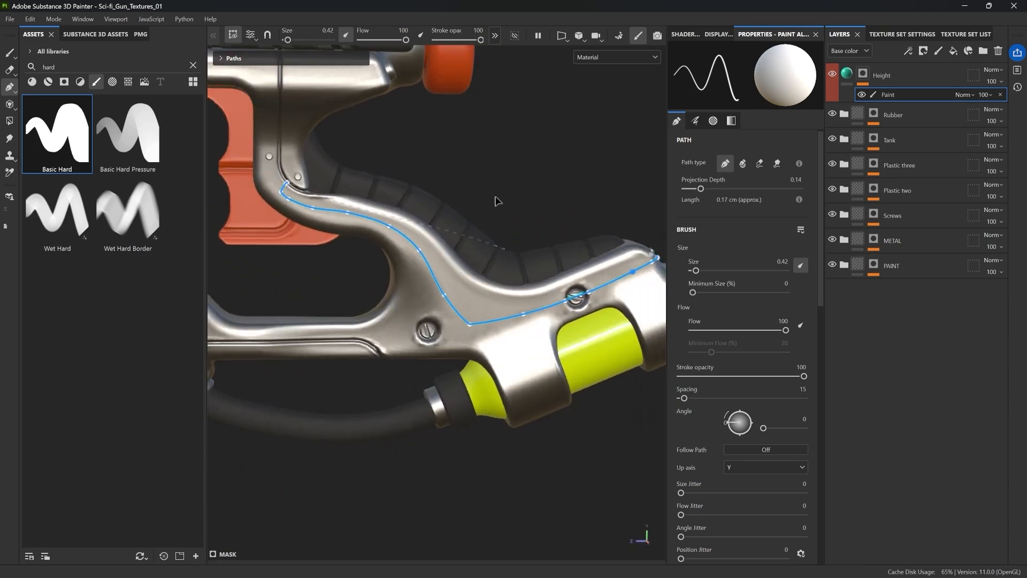
{"action": "key", "text": "Escape"}
Draw a closed four-point Filled path on the raised trapezoidal plate in front of the trigger guard
{"action": "middle_click_drag", "start_coordinate": [433, 130], "coordinate": [556, 198], "text": "alt"}
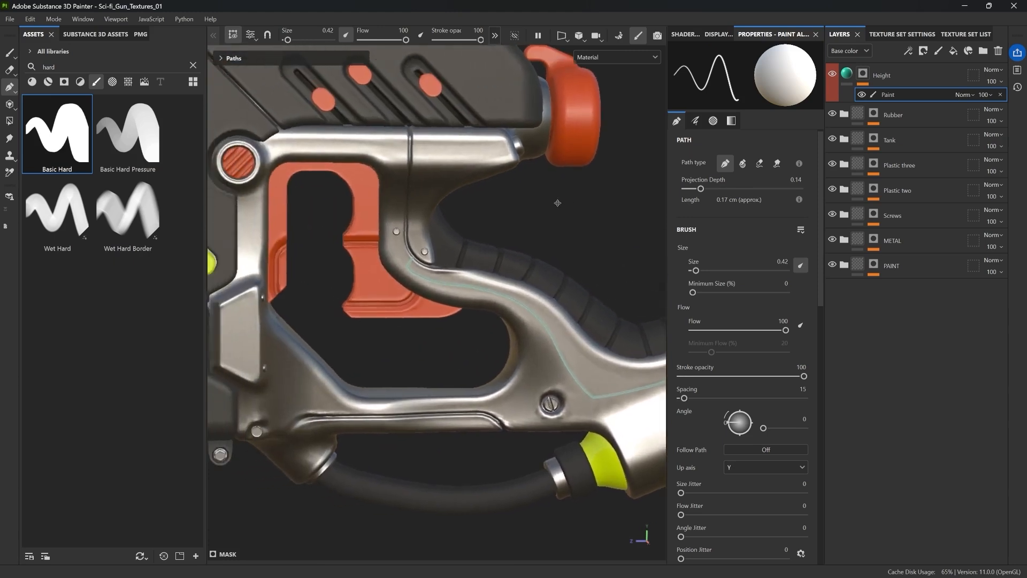
{"action": "middle_click_drag", "start_coordinate": [458, 199], "coordinate": [552, 205], "text": "alt"}
{"action": "middle_click_drag", "start_coordinate": [420, 229], "coordinate": [421, 195], "text": "alt"}
{"action": "middle_click_drag", "start_coordinate": [454, 152], "coordinate": [442, 183], "text": "alt"}
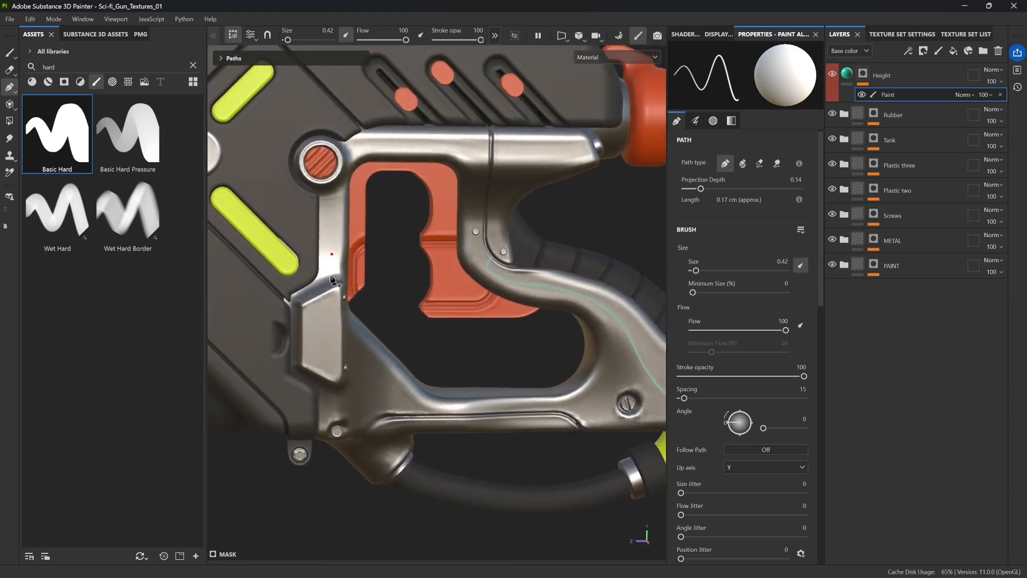
{"action": "middle_click_drag", "start_coordinate": [296, 308], "coordinate": [374, 199], "text": "alt"}
{"action": "scroll", "coordinate": [394, 198], "scroll_direction": "up", "scroll_amount": 3}
{"action": "left_click_drag", "start_coordinate": [393, 196], "coordinate": [375, 221], "text": "alt"}
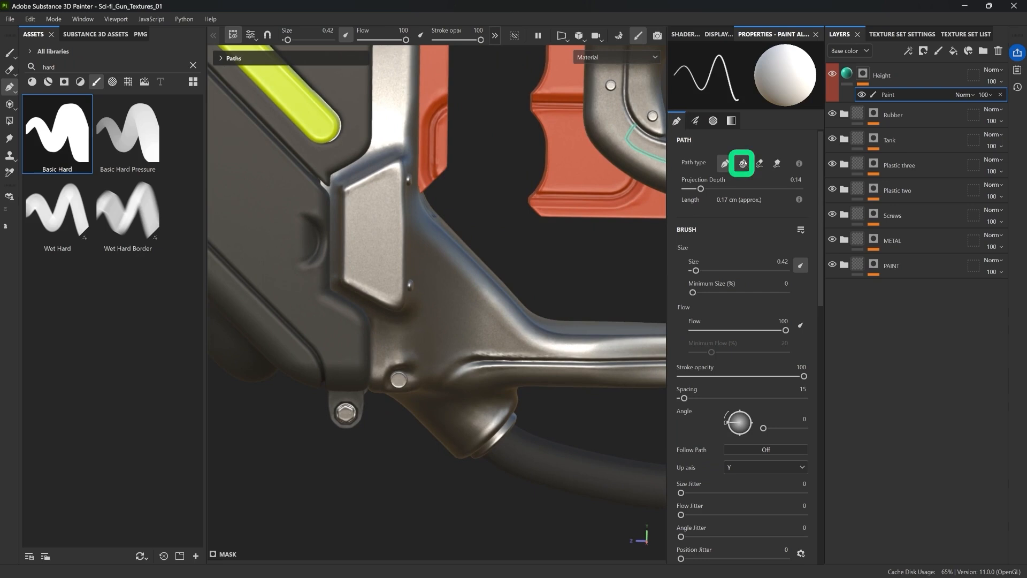
{"action": "left_click", "coordinate": [11, 88]}
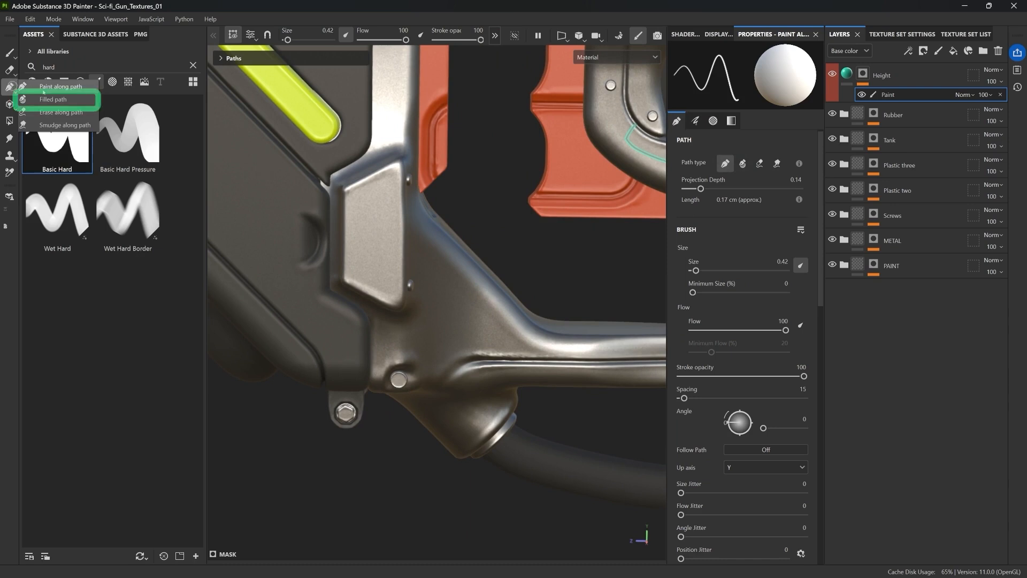
{"action": "left_click", "coordinate": [53, 99]}
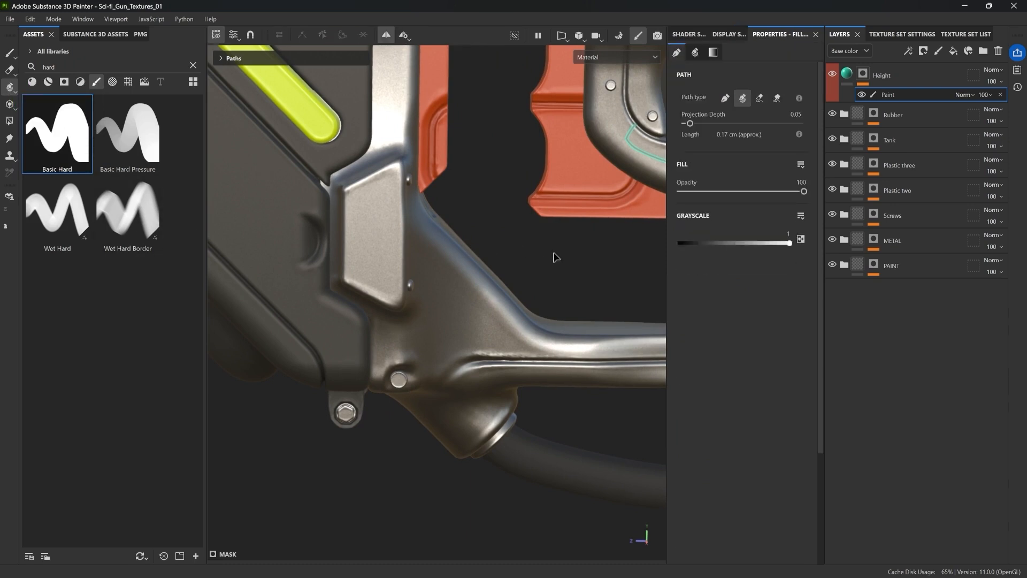
{"action": "left_click", "coordinate": [387, 188]}
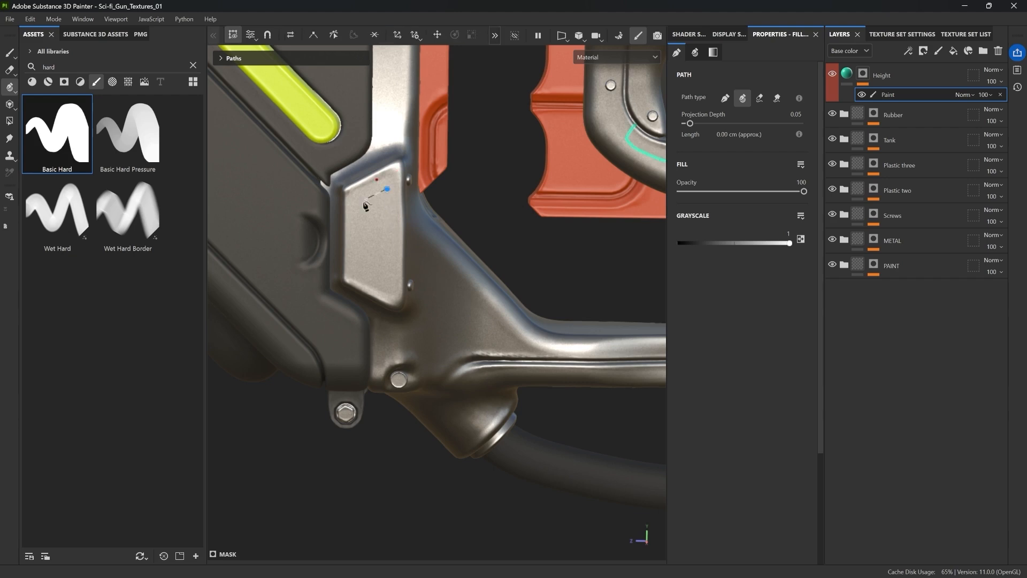
{"action": "left_click", "coordinate": [357, 264]}
{"action": "left_click", "coordinate": [385, 279]}
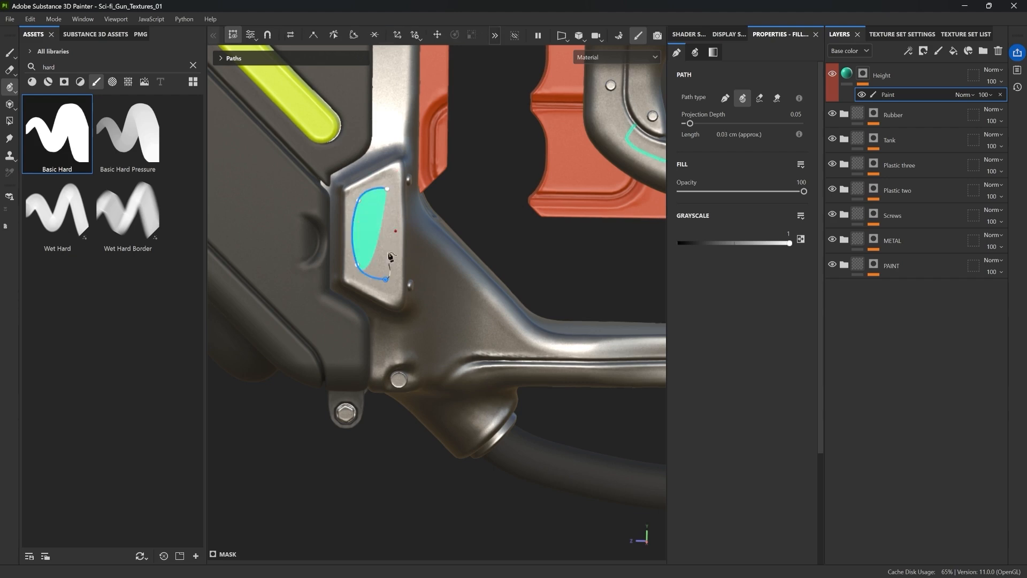
{"action": "left_click", "coordinate": [387, 189]}
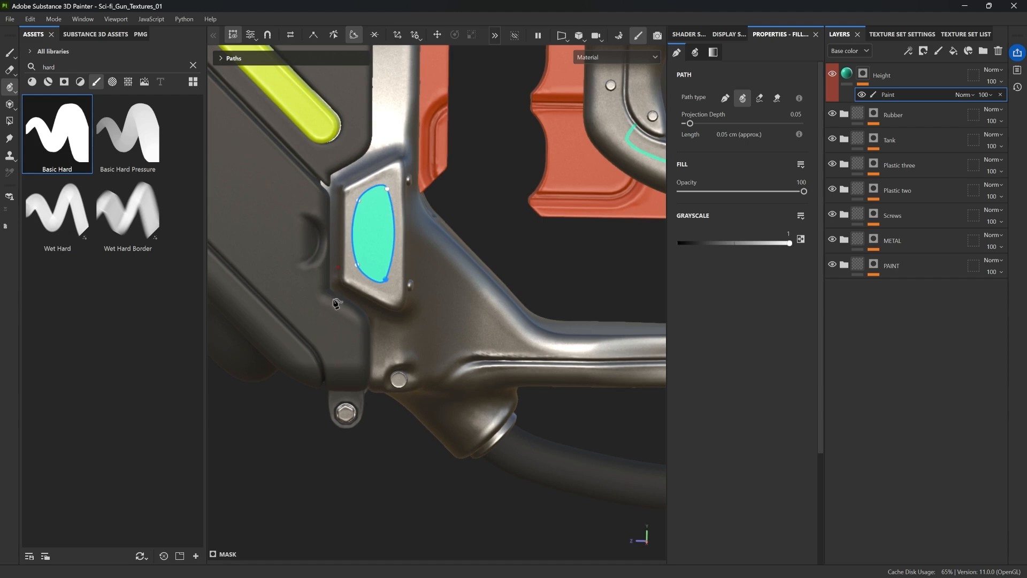
Convert the filled path's points to sharp corners, nudge its lower rear corner to follow the plate's outline, and deselect it
{"action": "left_click", "coordinate": [358, 199]}
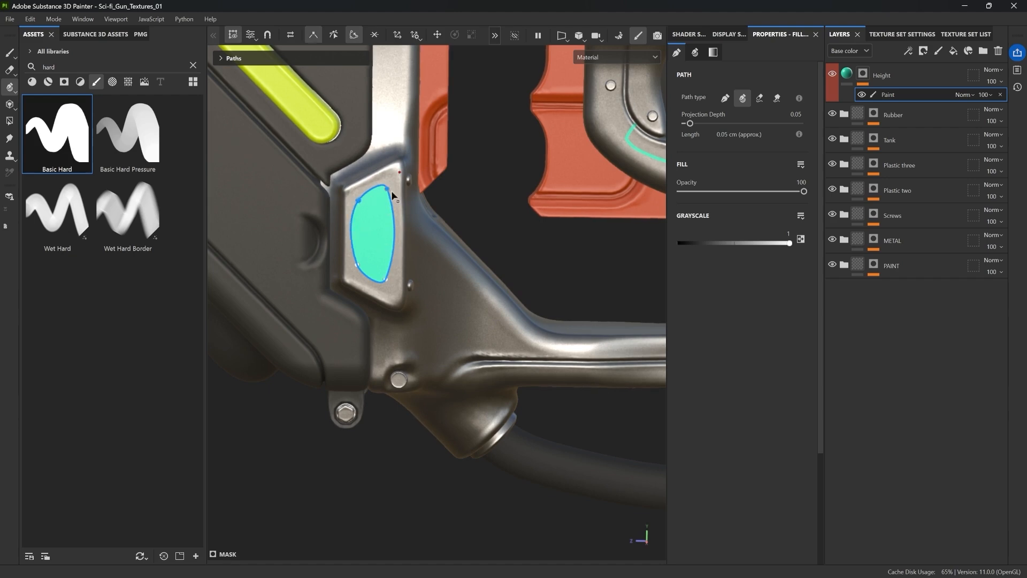
{"action": "left_click", "coordinate": [385, 277]}
{"action": "left_click", "coordinate": [357, 264]}
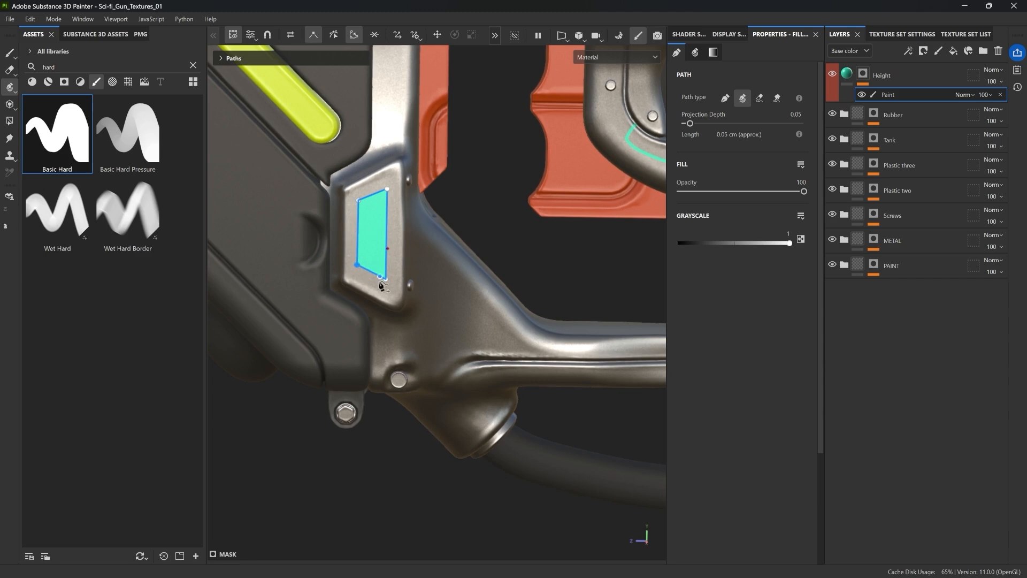
{"action": "left_click_drag", "start_coordinate": [388, 282], "coordinate": [386, 282]}
{"action": "key", "text": "Escape"}
Select the Height fill layer and isolate its height channel, switching off color, metal, rough and nrm
{"action": "scroll", "coordinate": [406, 242], "scroll_direction": "down", "scroll_amount": 3}
{"action": "middle_click_drag", "start_coordinate": [524, 195], "coordinate": [401, 264], "text": "alt"}
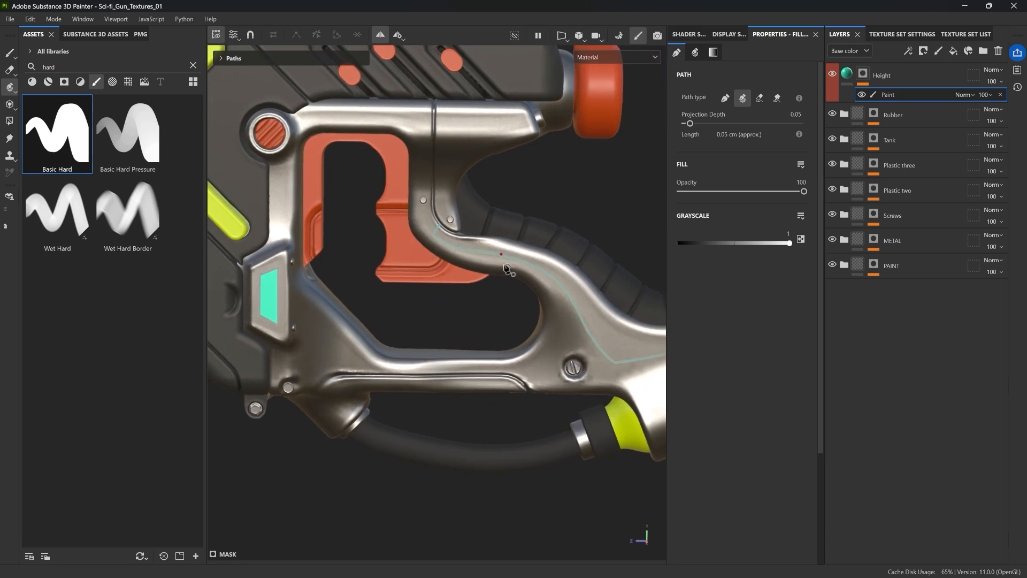
{"action": "middle_click_drag", "start_coordinate": [469, 300], "coordinate": [356, 252], "text": "alt"}
{"action": "right_click_drag", "start_coordinate": [356, 252], "coordinate": [381, 246], "text": "alt"}
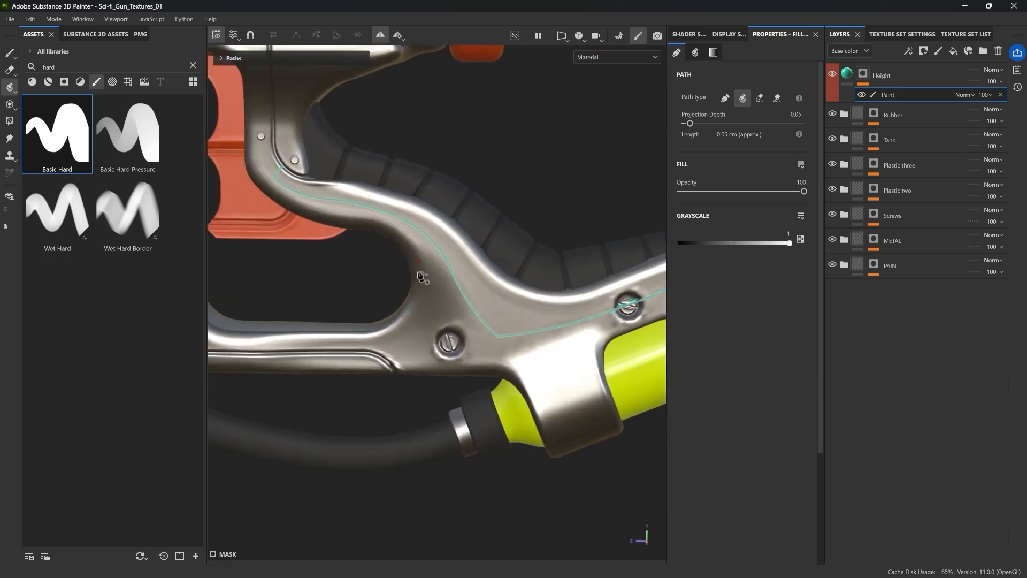
{"action": "left_click", "coordinate": [458, 279]}
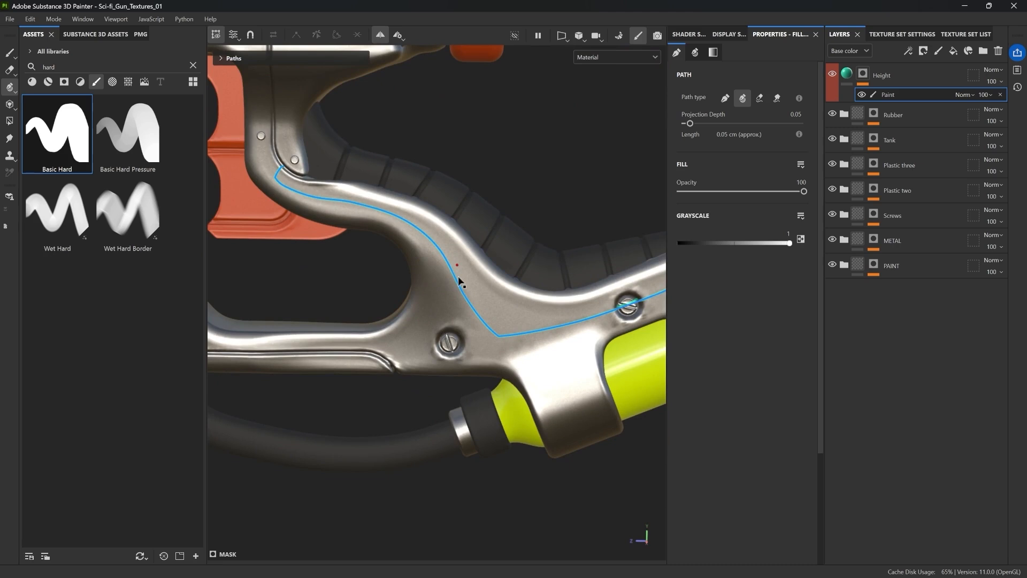
{"action": "left_click", "coordinate": [833, 83]}
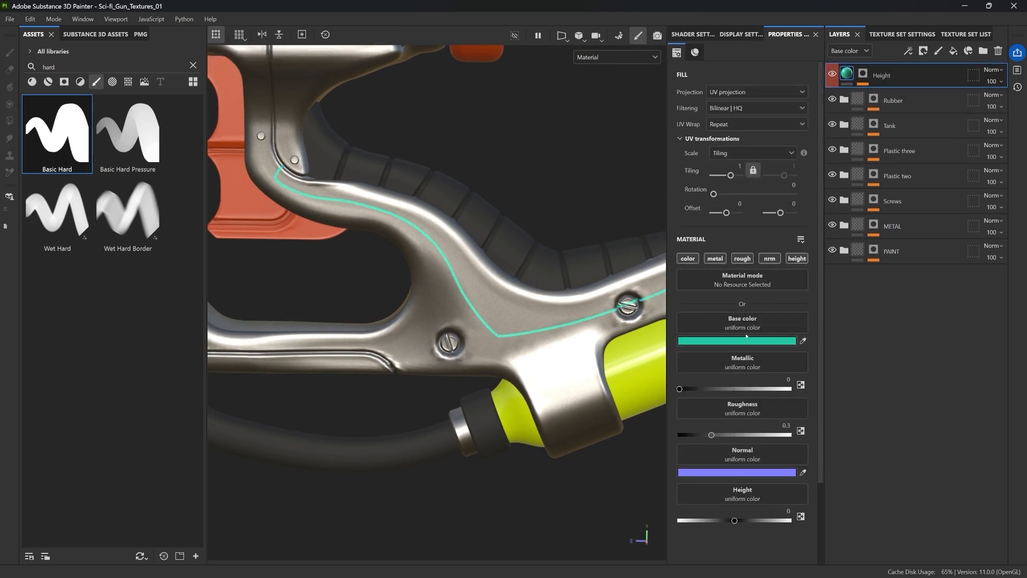
{"action": "left_click_drag", "start_coordinate": [604, 308], "coordinate": [605, 241], "text": "alt"}
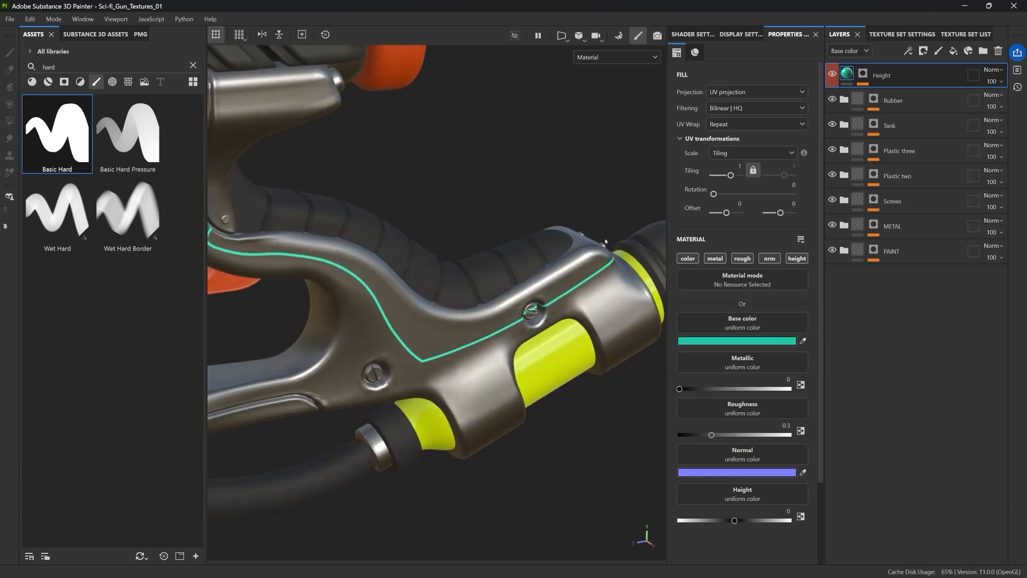
{"action": "middle_click_drag", "start_coordinate": [308, 257], "coordinate": [388, 242], "text": "alt"}
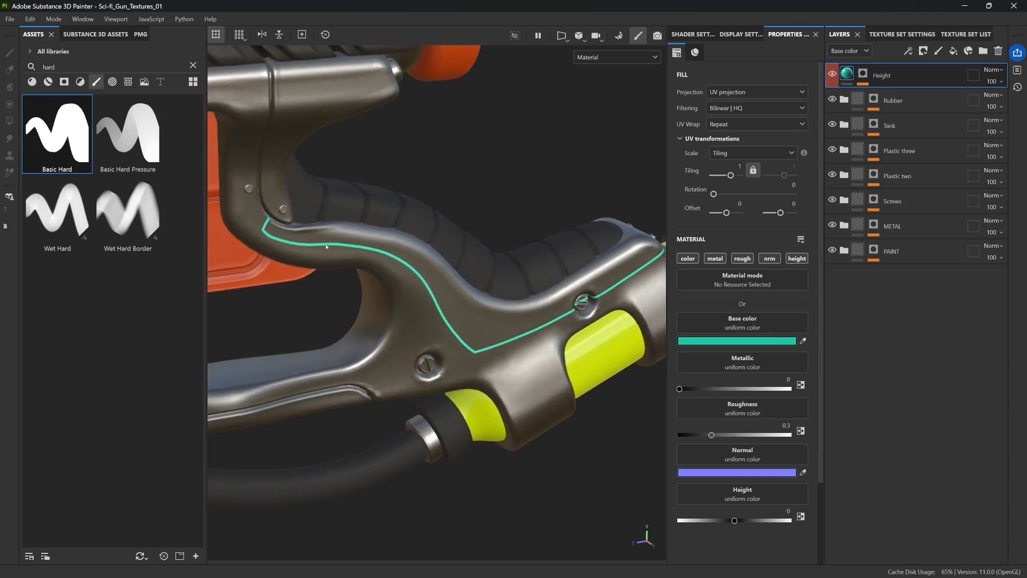
{"action": "left_click_drag", "start_coordinate": [544, 335], "coordinate": [352, 248], "text": "alt"}
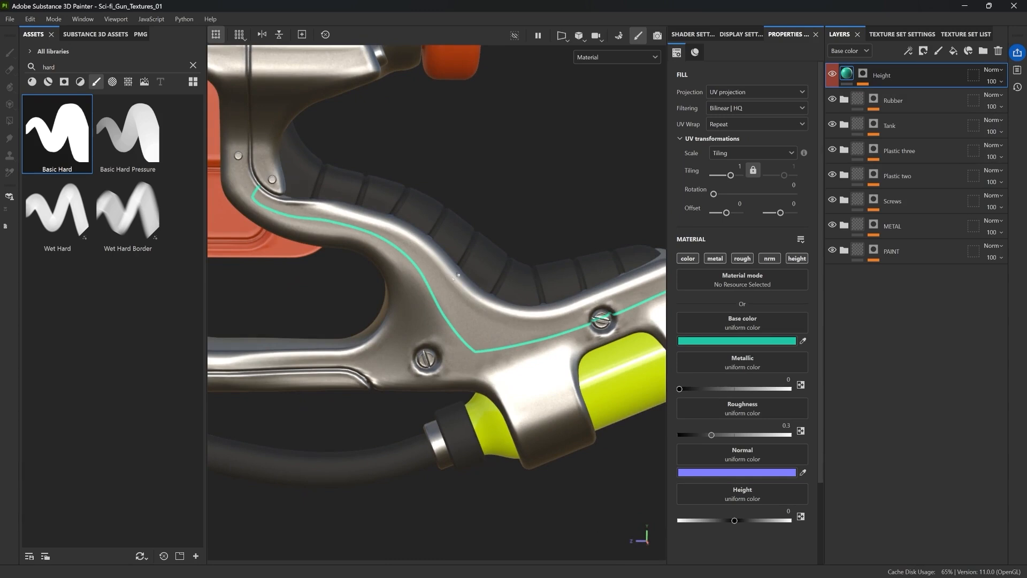
{"action": "left_click", "coordinate": [797, 258], "text": "alt"}
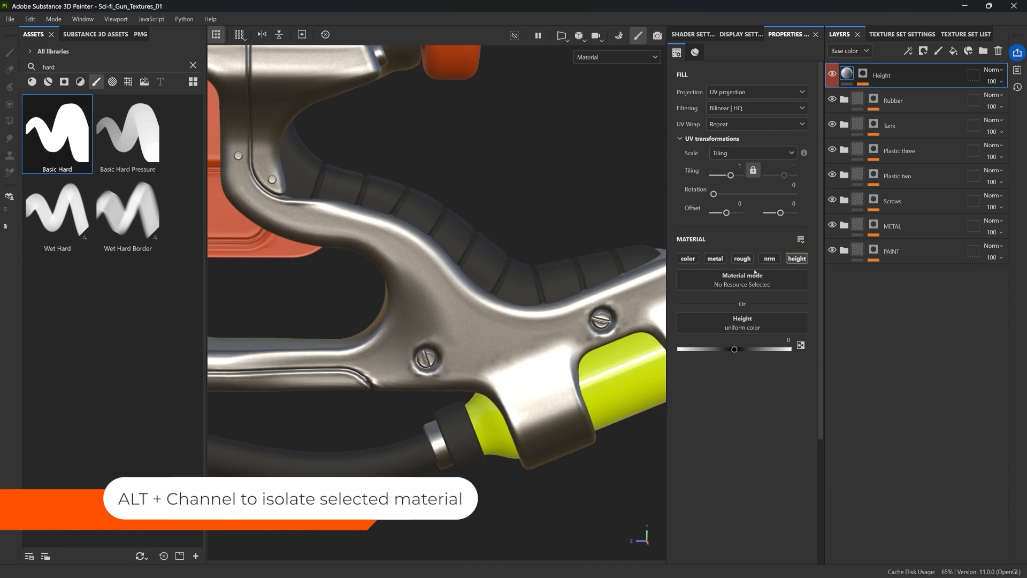
Set the Height layer's height value to -0.0235 to engrave the drawn paths into the metal
{"action": "left_click_drag", "start_coordinate": [460, 219], "coordinate": [521, 262], "text": "alt"}
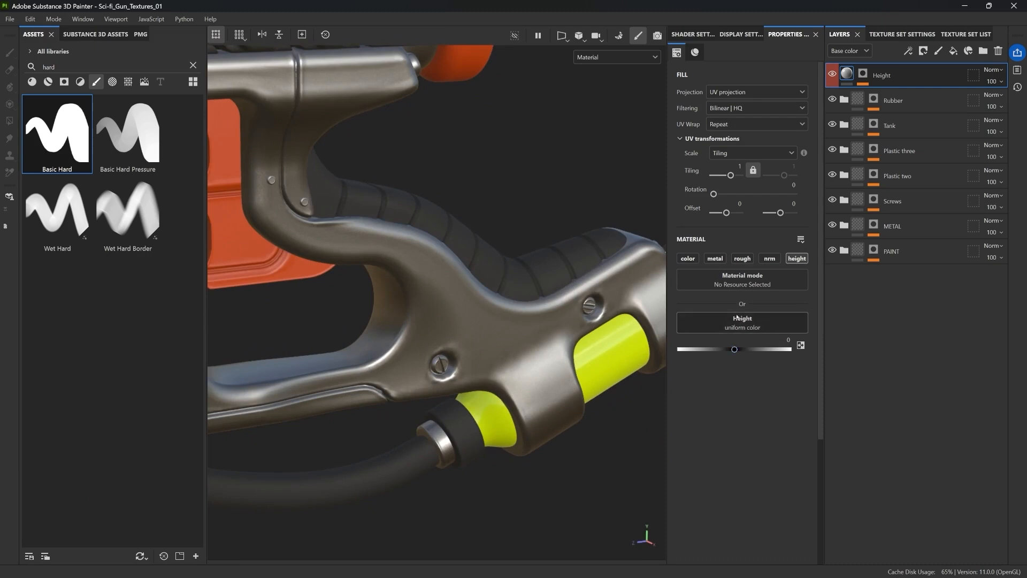
{"action": "left_click_drag", "start_coordinate": [604, 300], "coordinate": [655, 332], "text": "alt"}
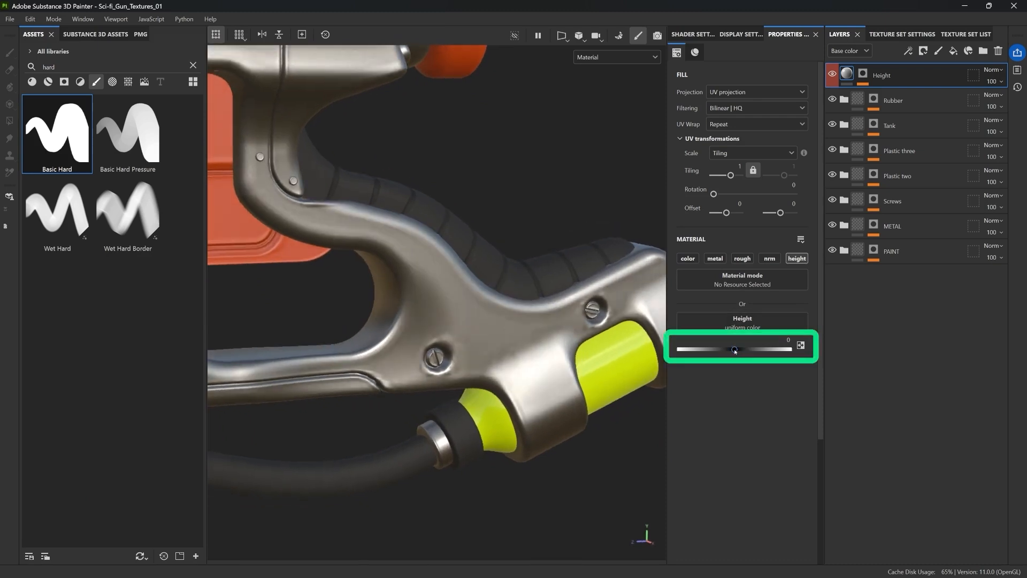
{"action": "left_click_drag", "start_coordinate": [737, 352], "coordinate": [733, 348]}
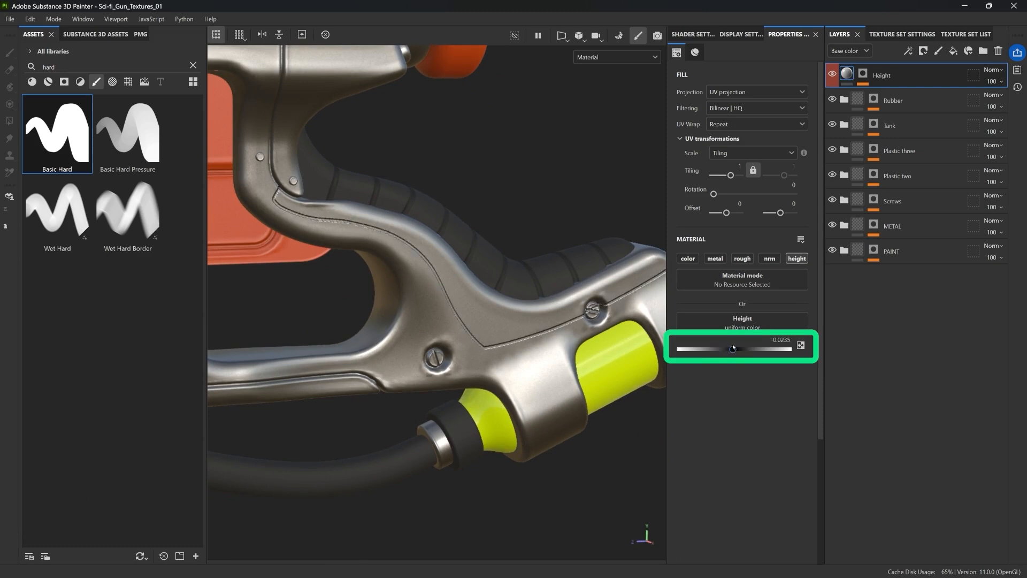
Examine the engraved panel line and the recessed trapezoid on the plate from different angles and under rotated lighting
{"action": "left_click_drag", "start_coordinate": [636, 253], "coordinate": [539, 257], "text": "alt"}
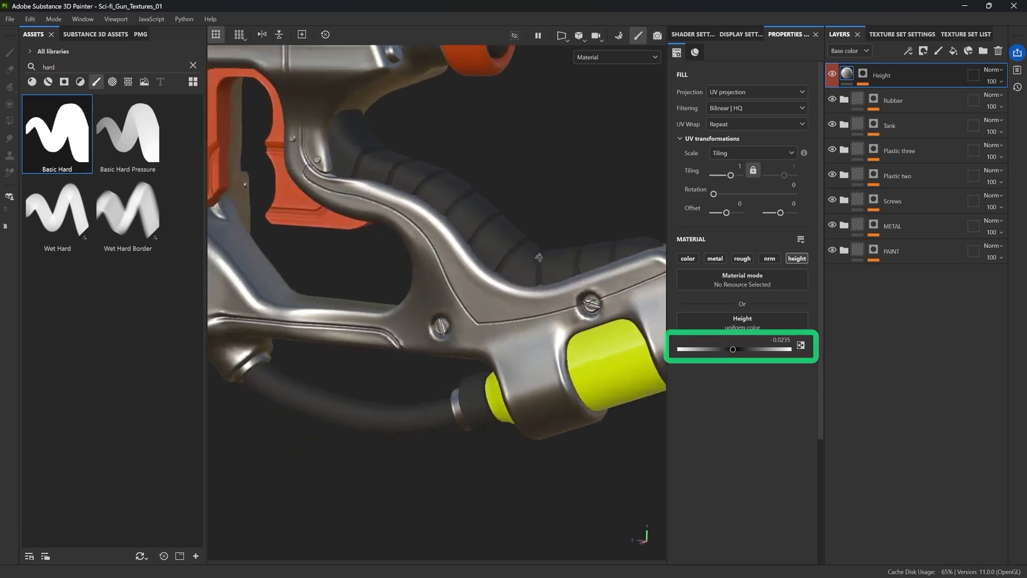
{"action": "mouse_move", "coordinate": [539, 251]}
{"action": "right_mouse_down", "text": "shift"}
{"action": "mouse_move", "coordinate": [481, 238]}
{"action": "mouse_move", "coordinate": [535, 234]}
{"action": "mouse_move", "coordinate": [427, 234]}
{"action": "mouse_move", "coordinate": [410, 240]}
{"action": "mouse_move", "coordinate": [470, 243]}
{"action": "mouse_move", "coordinate": [406, 245]}
{"action": "mouse_move", "coordinate": [427, 249]}
{"action": "right_mouse_up", "text": "shift"}
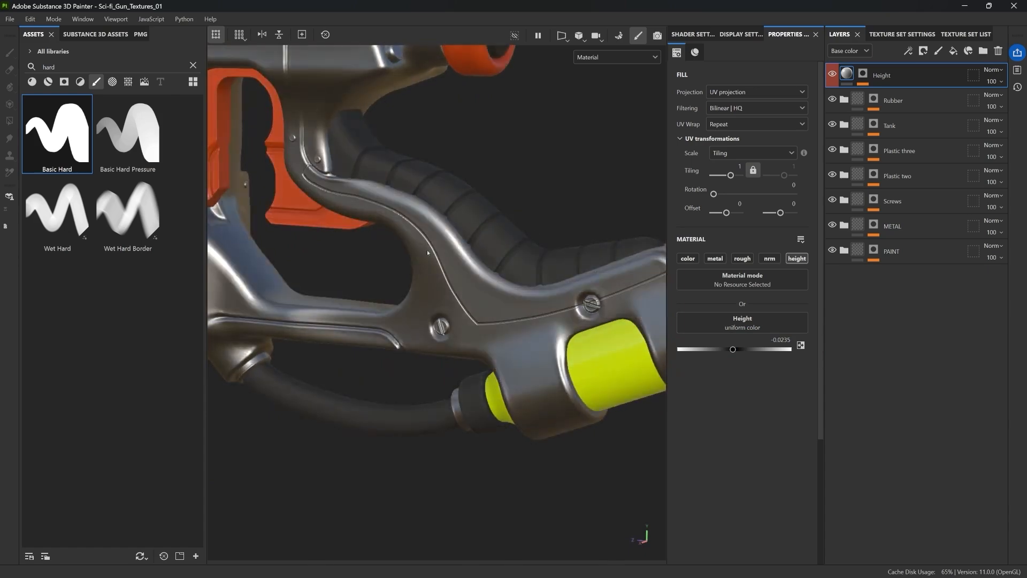
{"action": "left_click_drag", "start_coordinate": [427, 250], "coordinate": [466, 227], "text": "alt"}
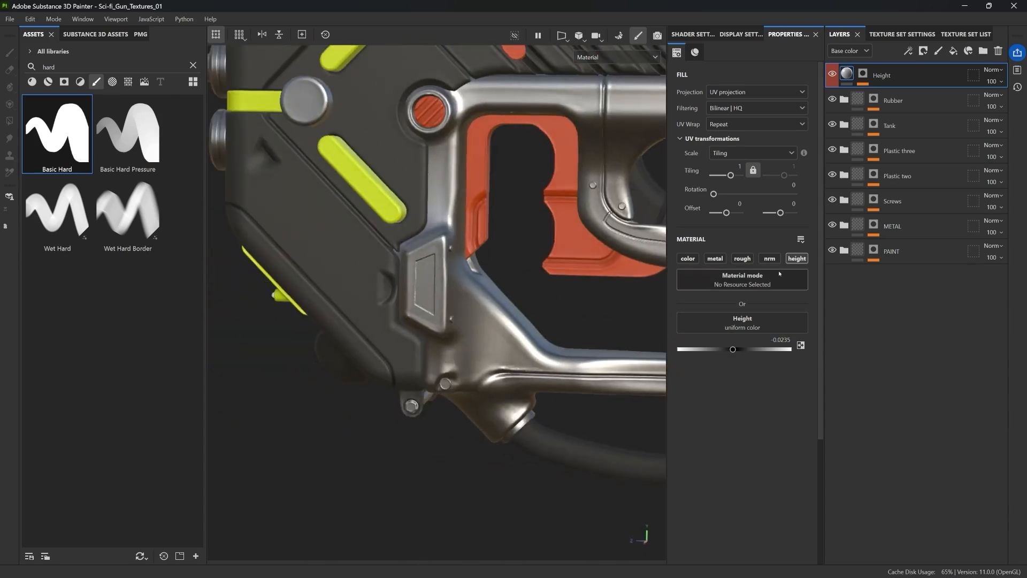
{"action": "scroll", "coordinate": [417, 253], "scroll_direction": "up", "scroll_amount": 10}
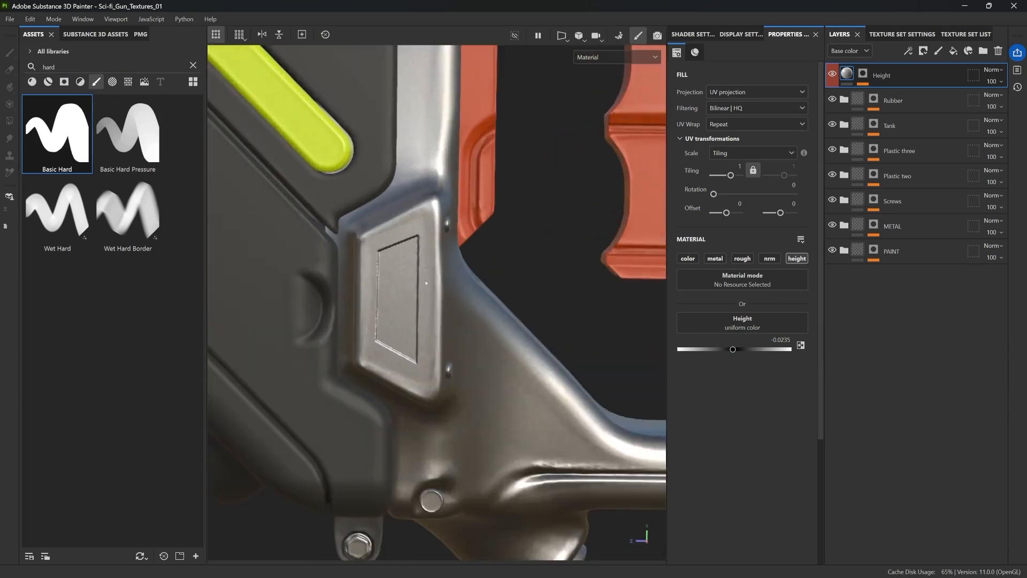
{"action": "right_click_drag", "start_coordinate": [417, 253], "coordinate": [391, 234], "text": "shift"}
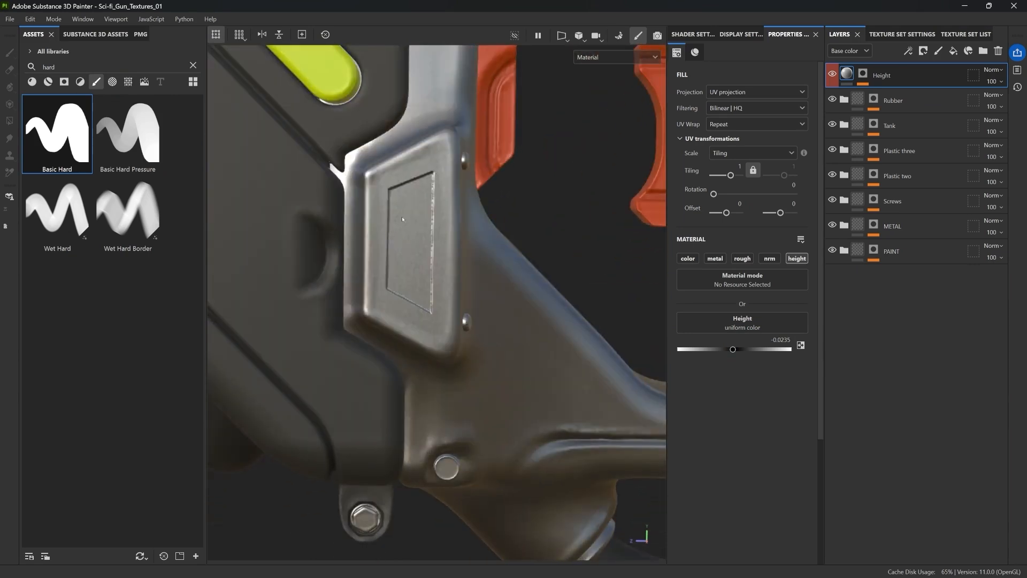
{"action": "left_click_drag", "start_coordinate": [402, 219], "coordinate": [434, 176], "text": "alt"}
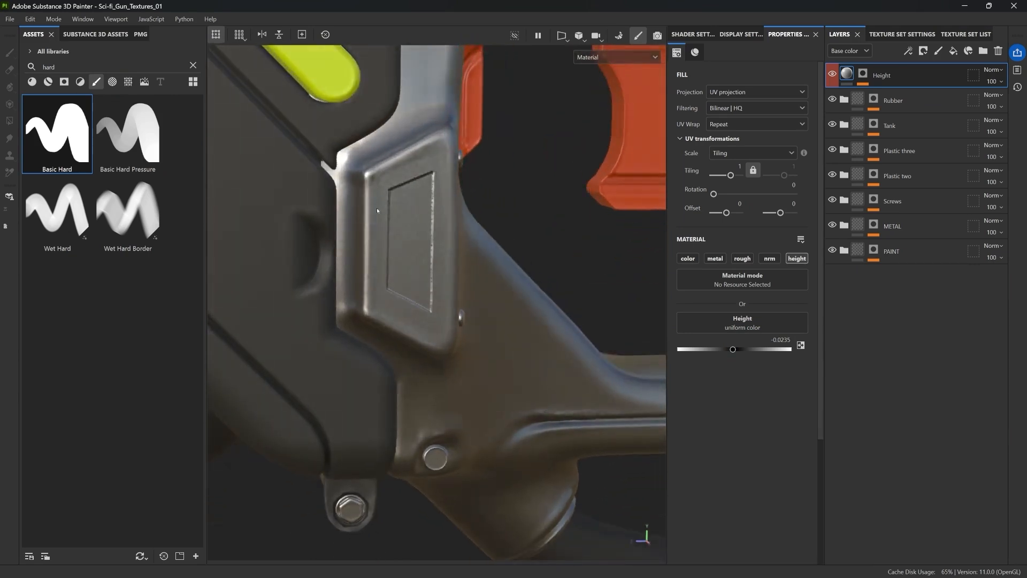
Add a Blur filter above the Paint effect in the Height layer's mask and set its blur intensity to 0.07
{"action": "left_click", "coordinate": [862, 73]}
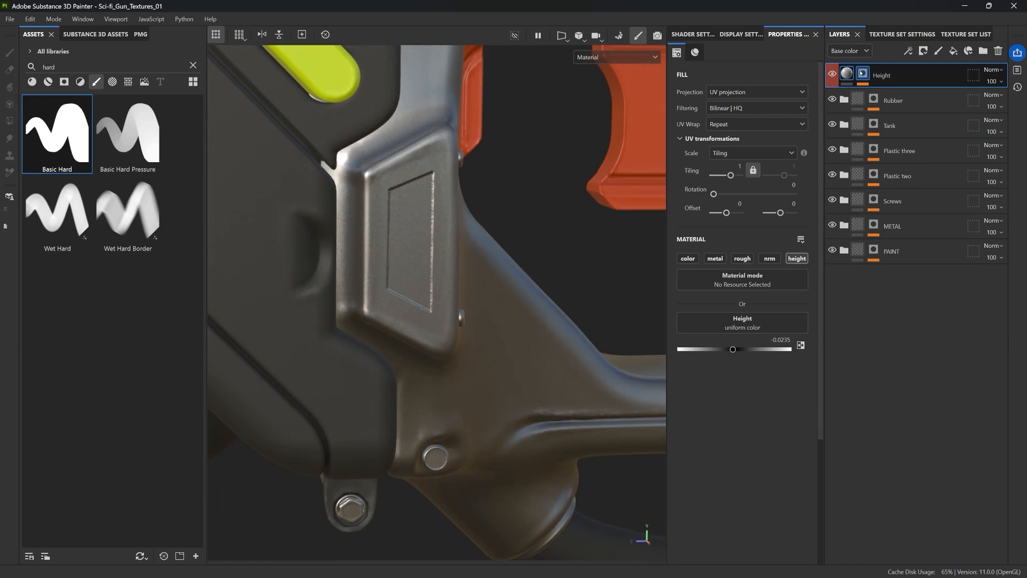
{"action": "left_click", "coordinate": [860, 73]}
{"action": "left_click", "coordinate": [885, 93]}
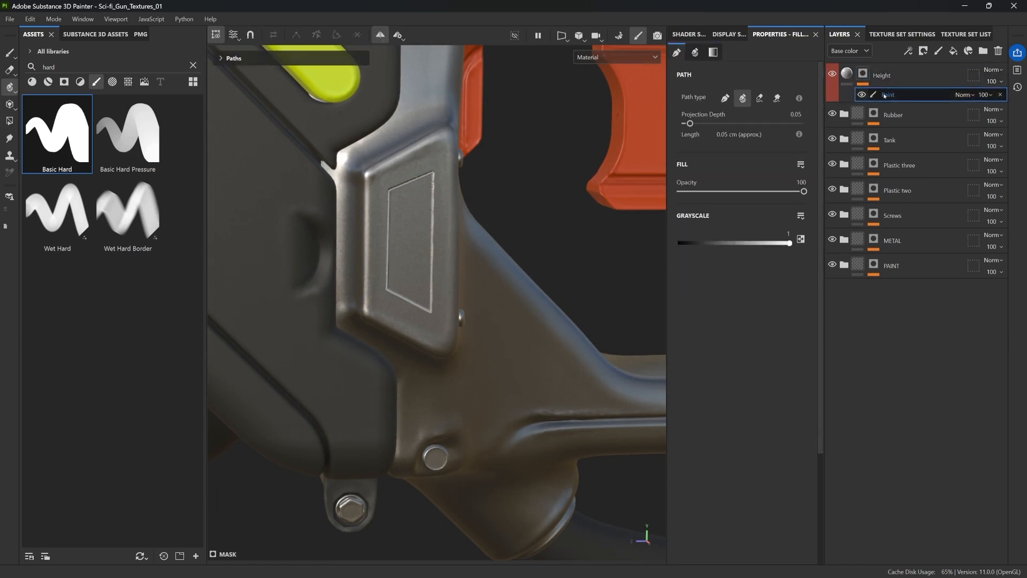
{"action": "left_click", "coordinate": [908, 51]}
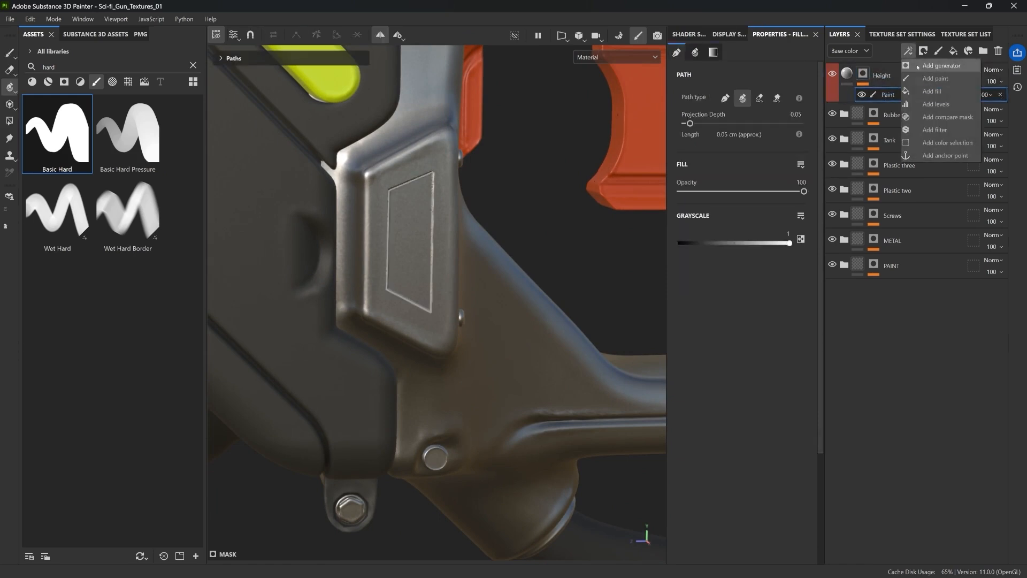
{"action": "left_click", "coordinate": [925, 117]}
{"action": "left_click", "coordinate": [745, 81]}
{"action": "left_click", "coordinate": [761, 120]}
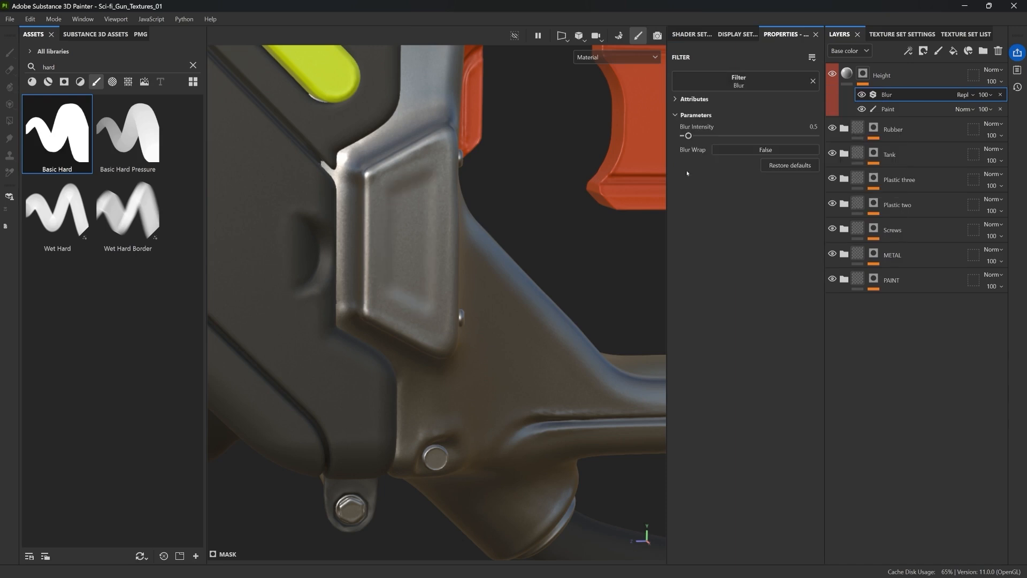
{"action": "left_click", "coordinate": [684, 136]}
Examine the softened panel lines along the handle and frame, and compare them with the mask's Paint effect hidden and shown
{"action": "middle_click_drag", "start_coordinate": [618, 199], "coordinate": [374, 294], "text": "alt"}
{"action": "right_click_drag", "start_coordinate": [347, 225], "coordinate": [420, 218], "text": "shift"}
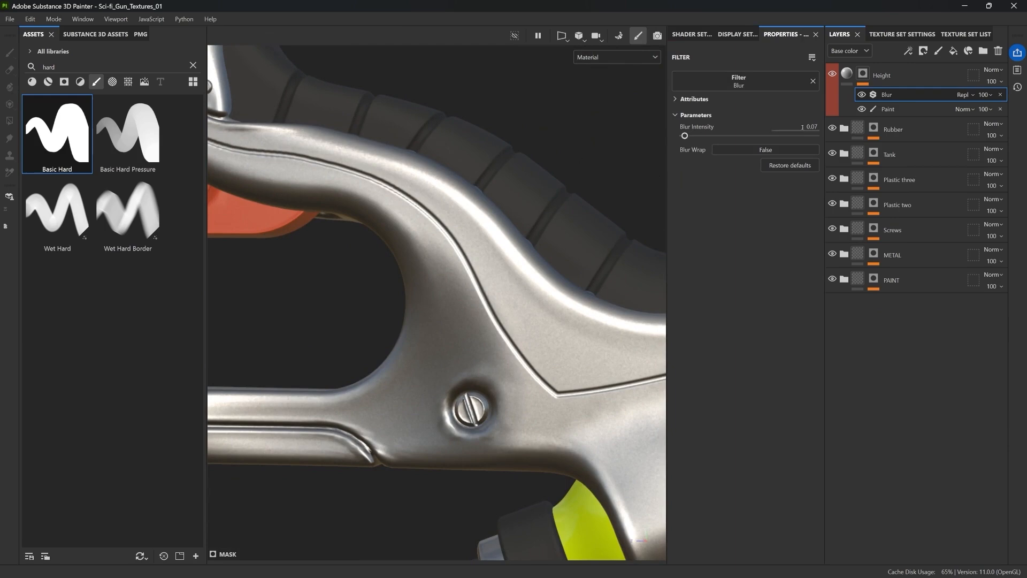
{"action": "scroll", "coordinate": [426, 267], "scroll_direction": "down", "scroll_amount": 2}
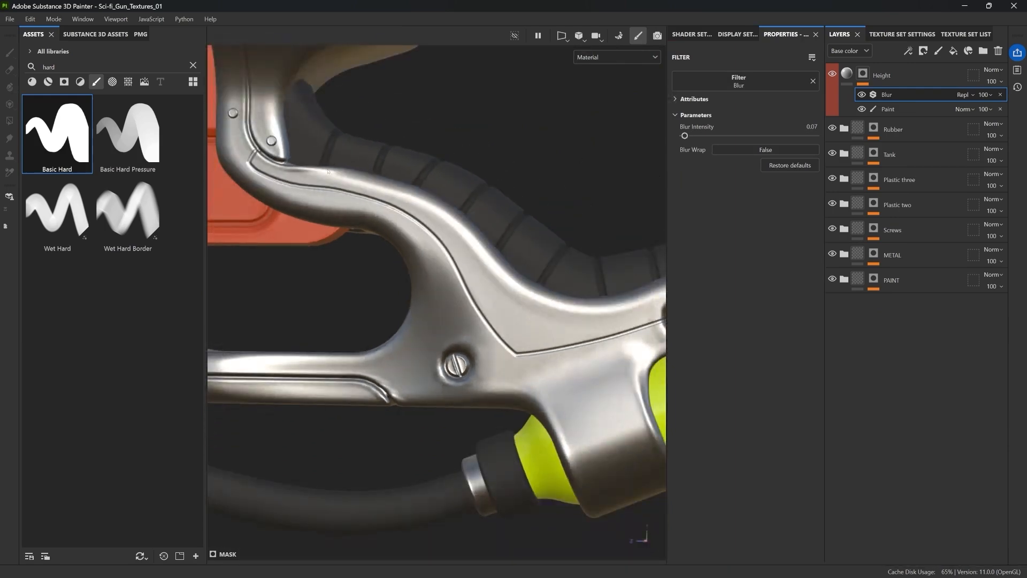
{"action": "scroll", "coordinate": [346, 188], "scroll_direction": "down", "scroll_amount": 4}
{"action": "middle_click_drag", "start_coordinate": [383, 213], "coordinate": [405, 224], "text": "alt"}
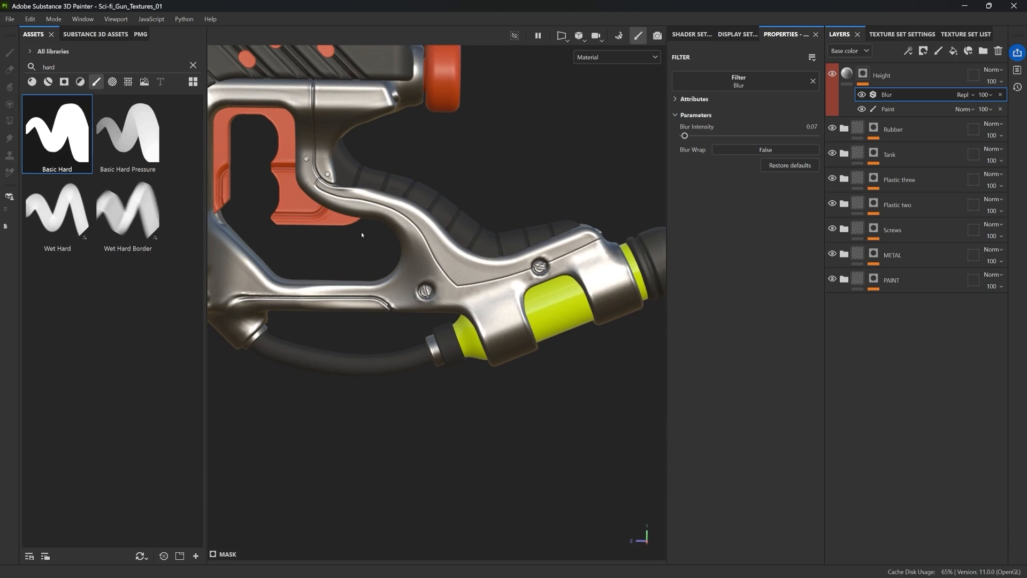
{"action": "middle_click_drag", "start_coordinate": [436, 201], "coordinate": [480, 245], "text": "alt"}
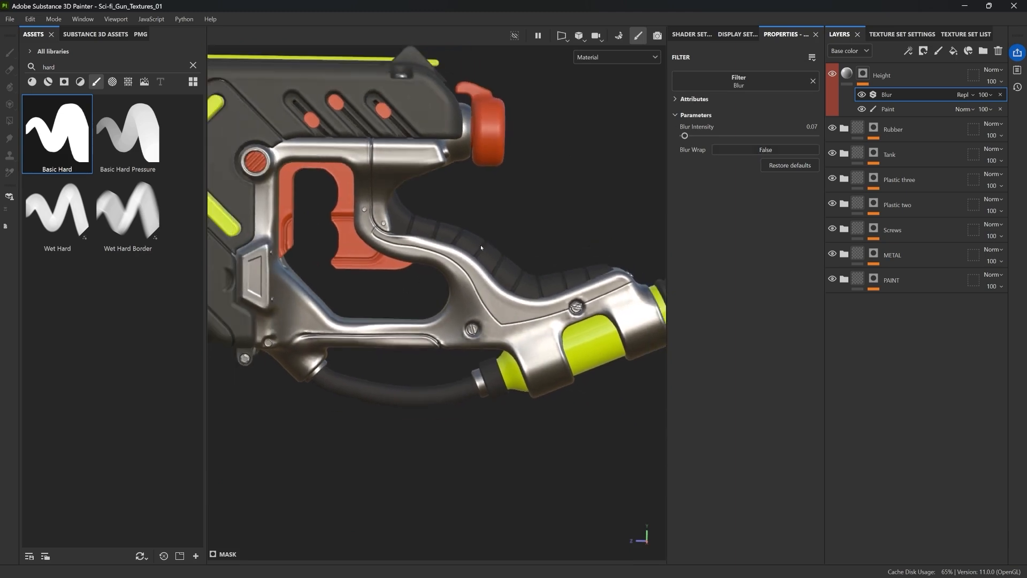
{"action": "mouse_move", "coordinate": [848, 74]}
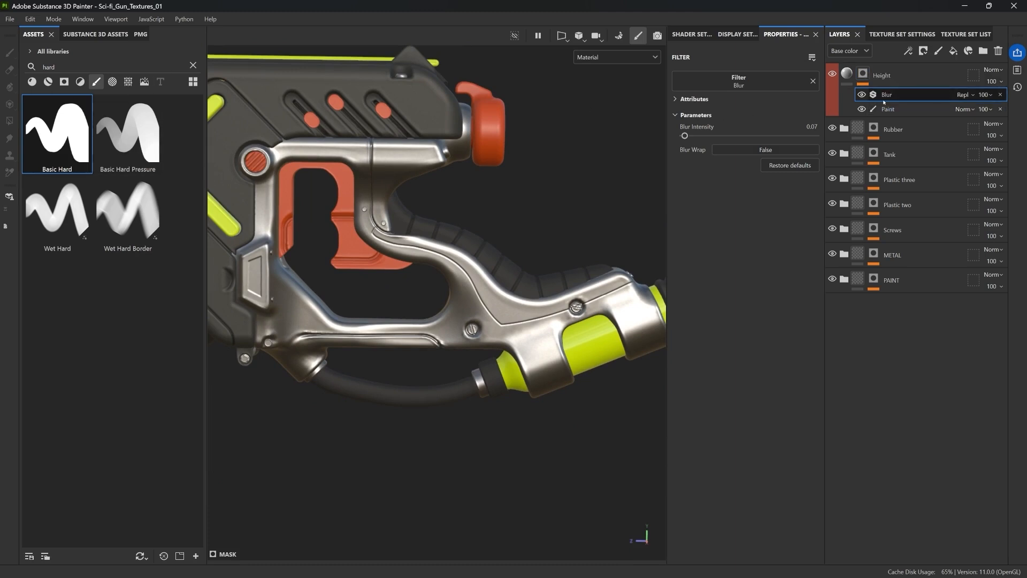
{"action": "left_click", "coordinate": [873, 112]}
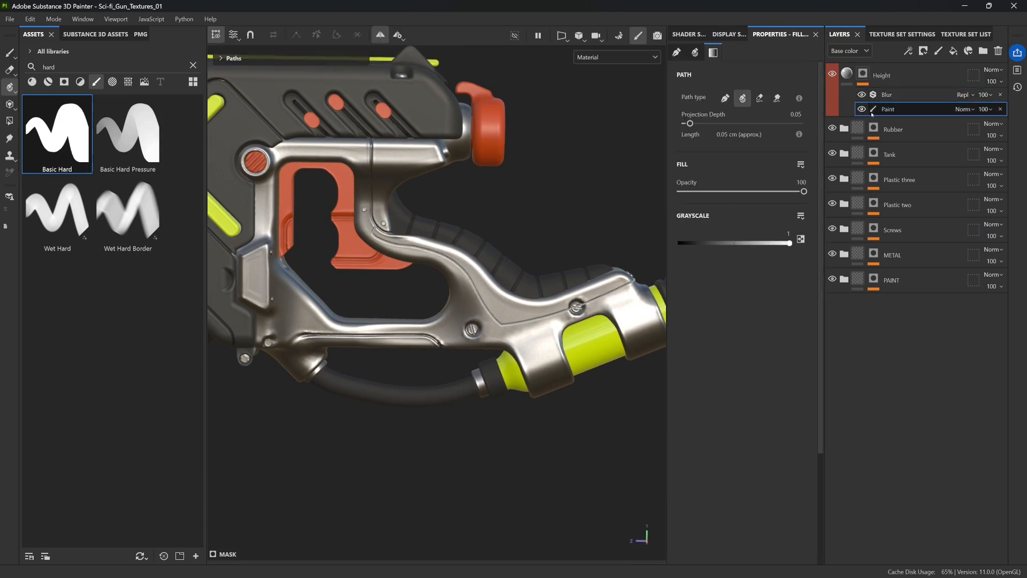
{"action": "left_click", "coordinate": [859, 110]}
{"action": "left_click", "coordinate": [859, 110]}
{"action": "left_click", "coordinate": [859, 110]}
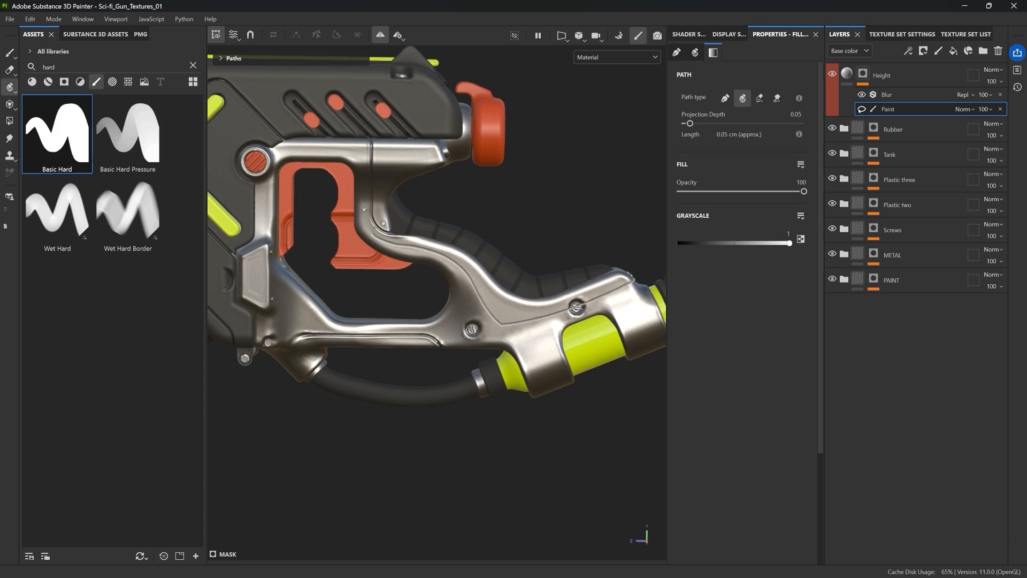
Add a second Paint effect below the Blur filter in the Height mask and switch to painting along a path
{"action": "left_click", "coordinate": [908, 51]}
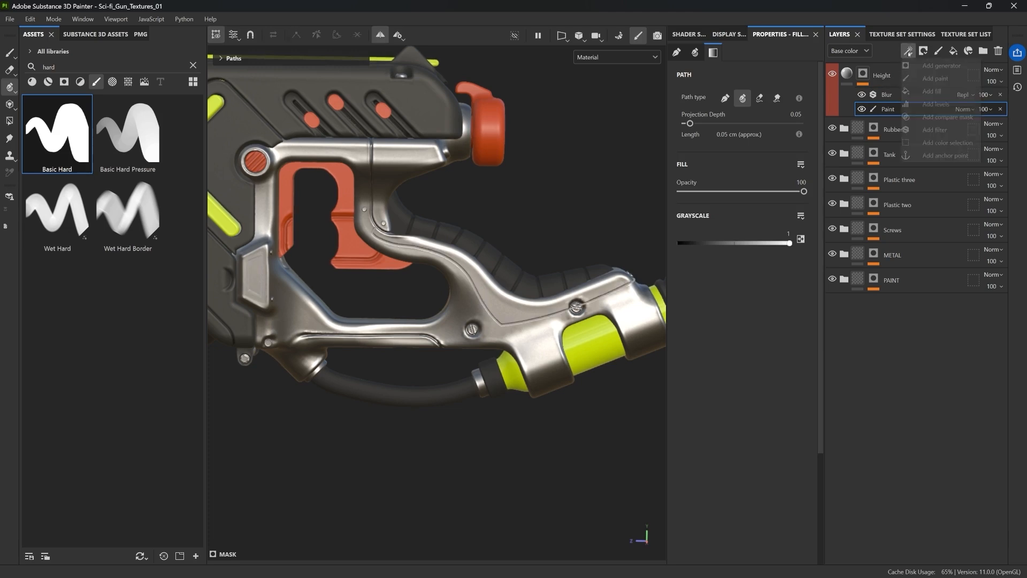
{"action": "left_click", "coordinate": [936, 78]}
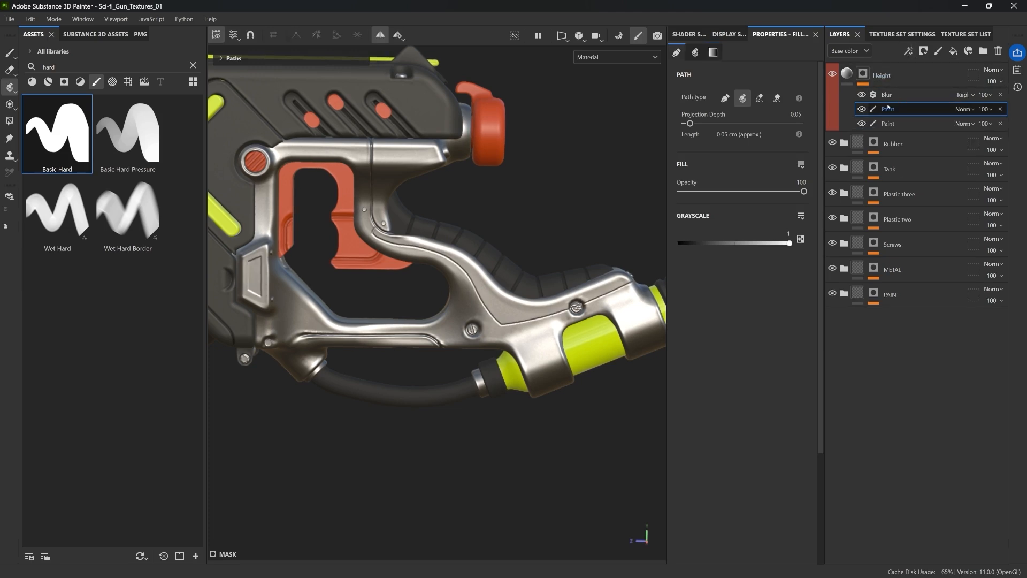
{"action": "middle_click_drag", "start_coordinate": [409, 136], "coordinate": [400, 174], "text": "alt"}
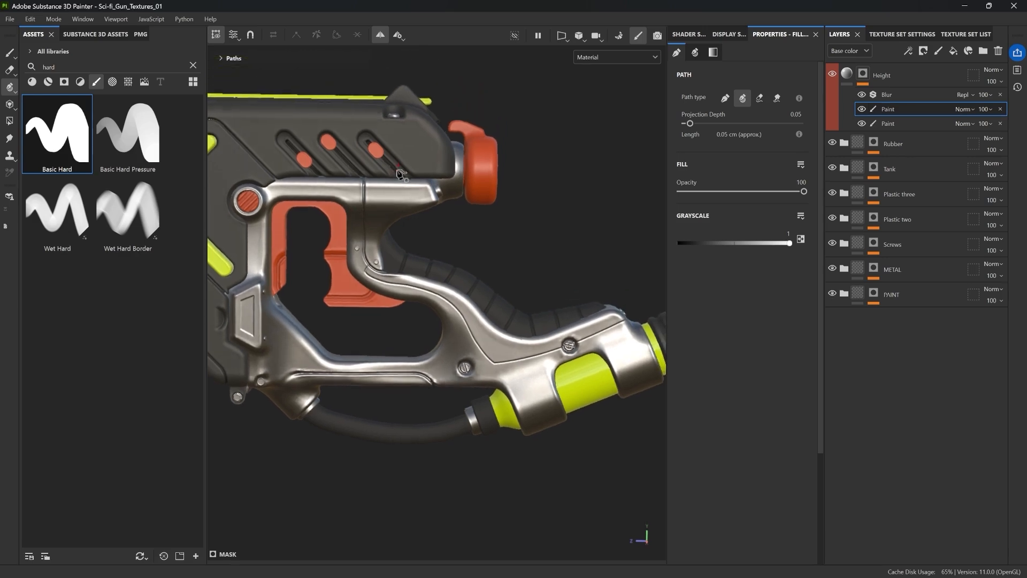
{"action": "scroll", "coordinate": [400, 174], "scroll_direction": "up", "scroll_amount": 4}
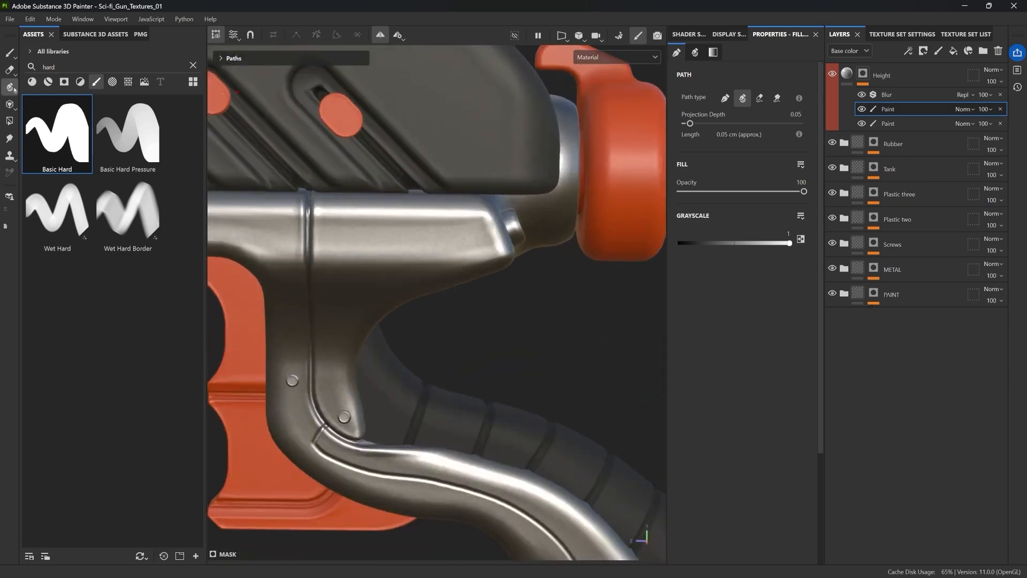
{"action": "left_click", "coordinate": [11, 87]}
{"action": "left_click", "coordinate": [53, 86]}
Start a path on the rear of the body's side, rising from the yellow band and turning toward the diagonal groove
{"action": "middle_click_drag", "start_coordinate": [432, 234], "coordinate": [701, 257], "text": "alt"}
{"action": "middle_click_drag", "start_coordinate": [214, 177], "coordinate": [511, 307], "text": "alt"}
{"action": "middle_click_drag", "start_coordinate": [221, 308], "coordinate": [441, 292], "text": "alt"}
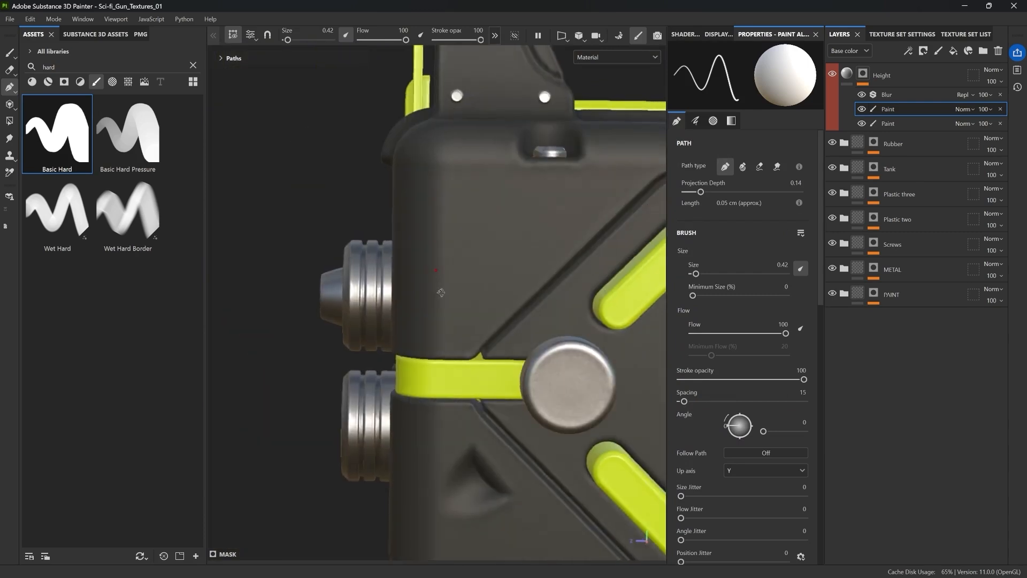
{"action": "left_click_drag", "start_coordinate": [440, 292], "coordinate": [437, 288], "text": "alt"}
{"action": "left_click", "coordinate": [452, 353]}
{"action": "left_click", "coordinate": [452, 313]}
{"action": "left_click", "coordinate": [488, 309]}
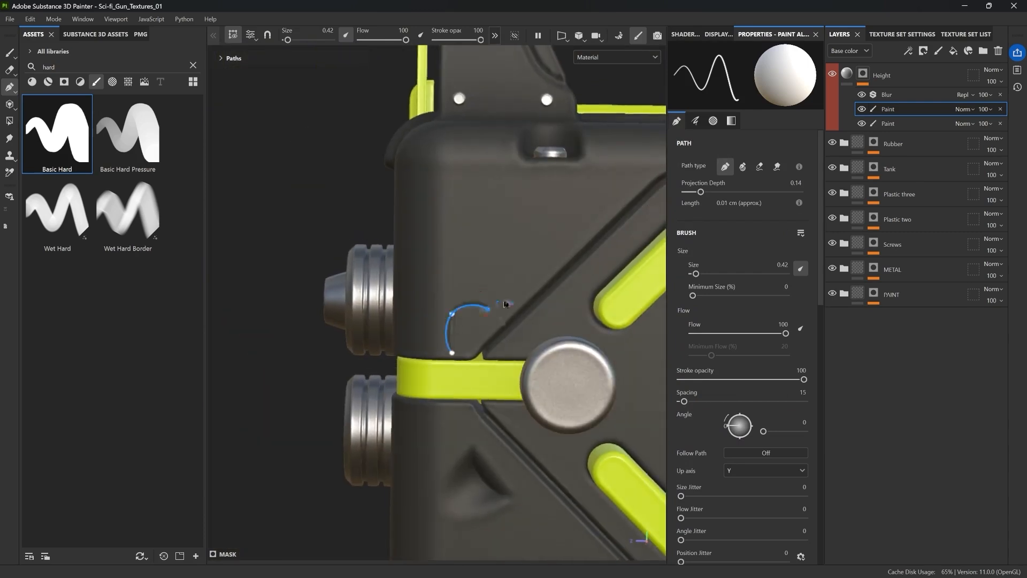
Continue the path diagonally up along the groove and over the body's upper edge, ending at the yellow top rail
{"action": "middle_click_drag", "start_coordinate": [505, 304], "coordinate": [302, 377], "text": "alt"}
{"action": "left_click", "coordinate": [406, 251]}
{"action": "left_click_drag", "start_coordinate": [438, 235], "coordinate": [415, 281], "text": "alt"}
{"action": "left_click", "coordinate": [415, 255]}
{"action": "left_click", "coordinate": [426, 224]}
{"action": "left_click_drag", "start_coordinate": [428, 227], "coordinate": [448, 240], "text": "alt"}
{"action": "left_click", "coordinate": [478, 231]}
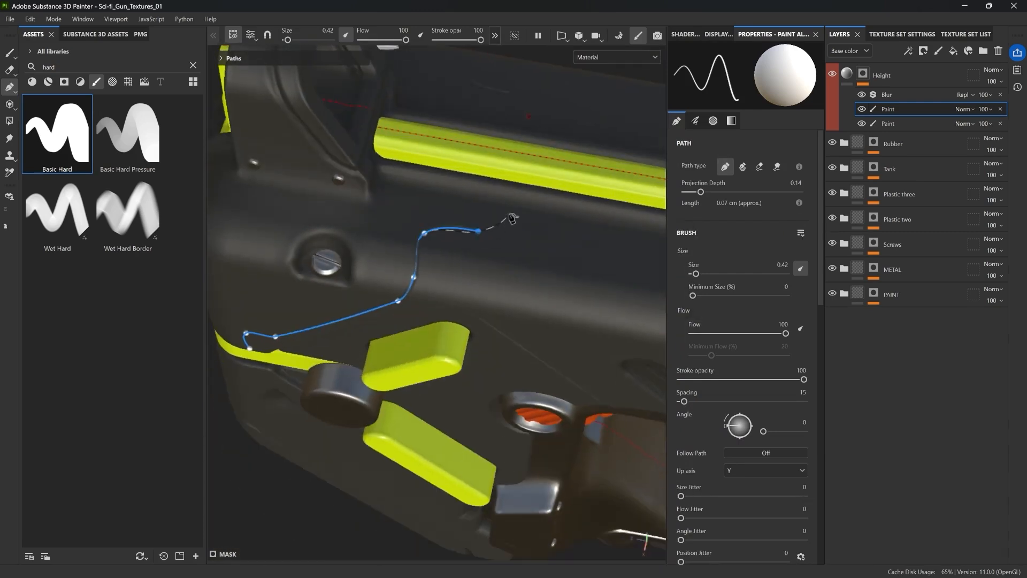
{"action": "left_click", "coordinate": [512, 202]}
{"action": "left_click", "coordinate": [517, 186]}
Convert the path's upper corner point to a sharp corner and nudge the point just below it
{"action": "double_click", "coordinate": [424, 233]}
{"action": "middle_click_drag", "start_coordinate": [430, 240], "coordinate": [520, 161], "text": "alt"}
{"action": "left_click_drag", "start_coordinate": [520, 161], "coordinate": [546, 121], "text": "alt"}
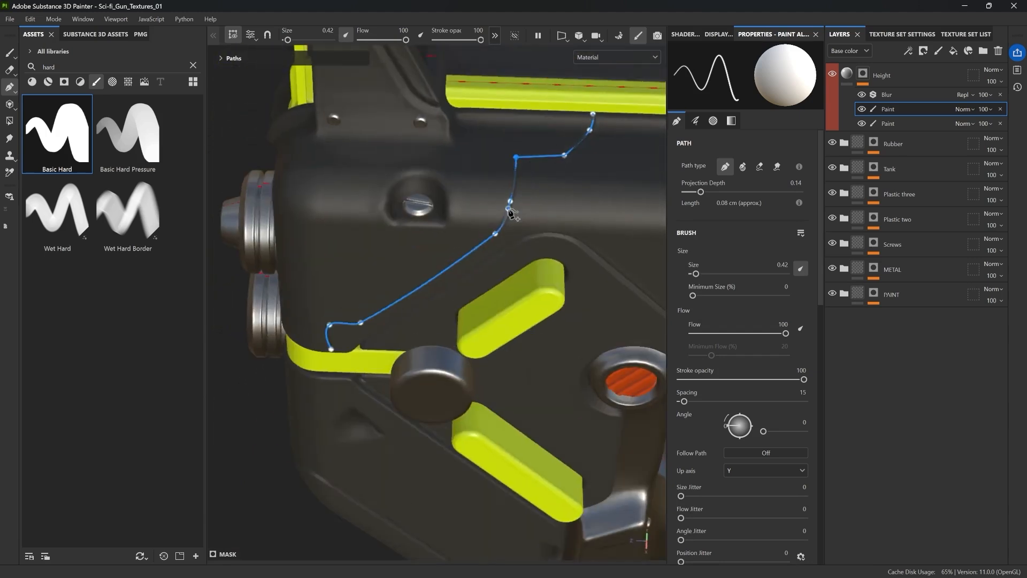
{"action": "left_click_drag", "start_coordinate": [511, 202], "coordinate": [519, 206]}
Make the path's lower corner above the yellow band sharp and move its starting point slightly upward
{"action": "middle_click_drag", "start_coordinate": [498, 244], "coordinate": [504, 165], "text": "alt"}
{"action": "left_click_drag", "start_coordinate": [504, 166], "coordinate": [516, 103], "text": "alt"}
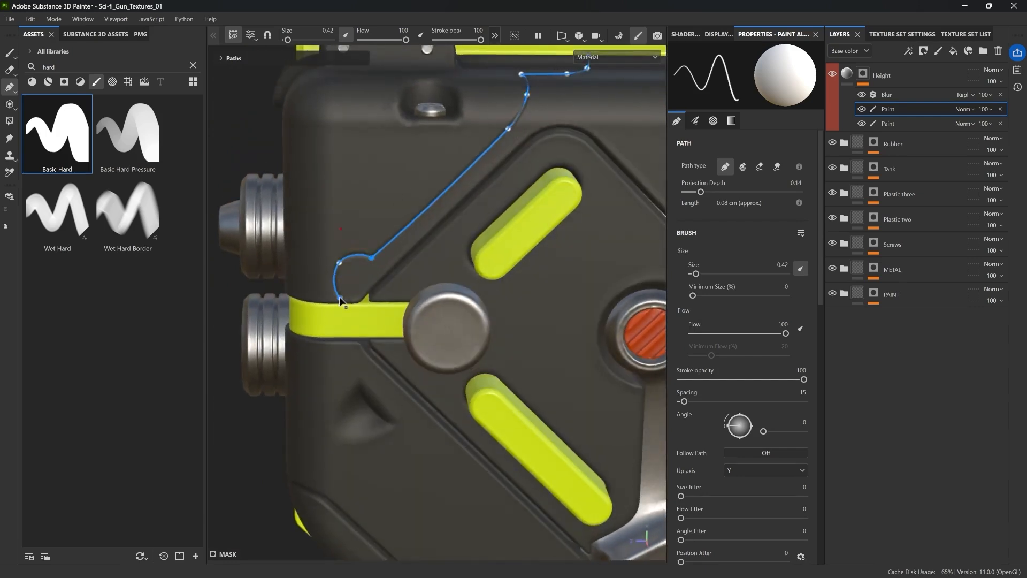
{"action": "double_click", "coordinate": [339, 263]}
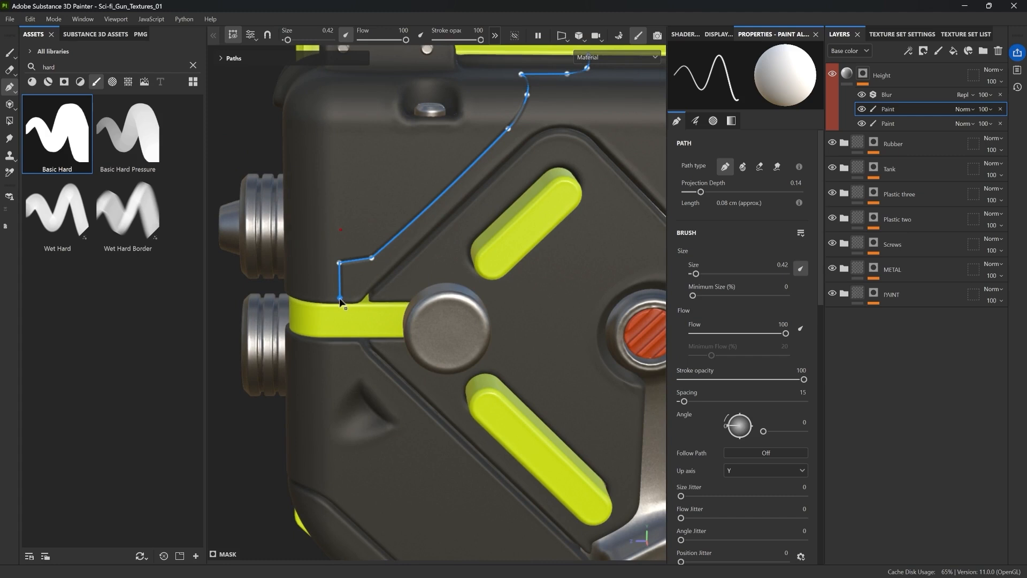
{"action": "left_click_drag", "start_coordinate": [338, 297], "coordinate": [337, 289]}
Inspect the new panel line on the body up close, comparing it with the Blur filter off and on
{"action": "scroll", "coordinate": [413, 213], "scroll_direction": "down", "scroll_amount": 3}
{"action": "middle_click_drag", "start_coordinate": [414, 213], "coordinate": [355, 213]}
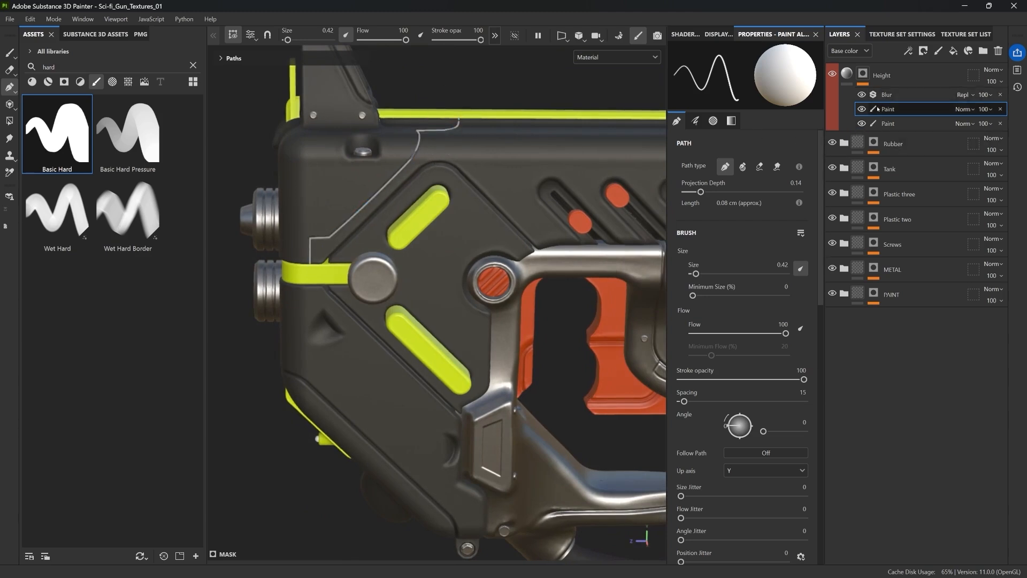
{"action": "scroll", "coordinate": [382, 190], "scroll_direction": "up", "scroll_amount": 6}
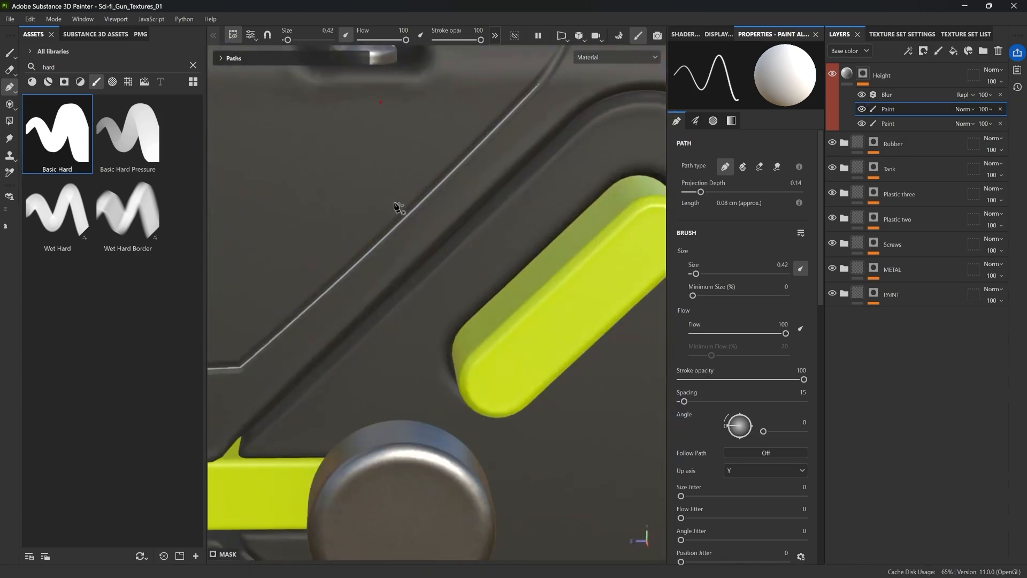
{"action": "left_click", "coordinate": [862, 95]}
{"action": "scroll", "coordinate": [595, 150], "scroll_direction": "down", "scroll_amount": 6}
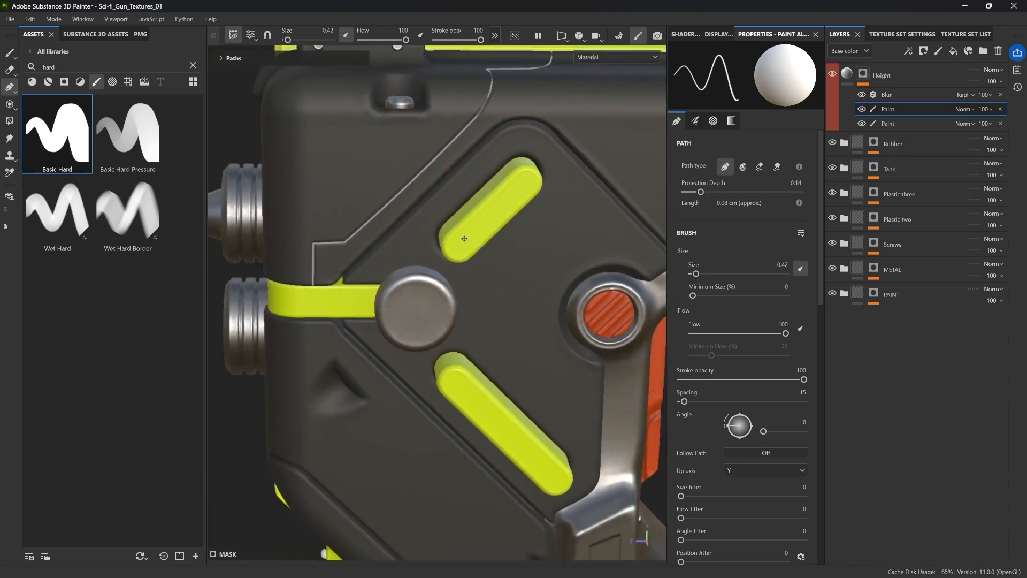
View the Height layer's mask in isolation to check all painted paths, and return to the material view
{"action": "left_click", "coordinate": [863, 74], "text": "alt"}
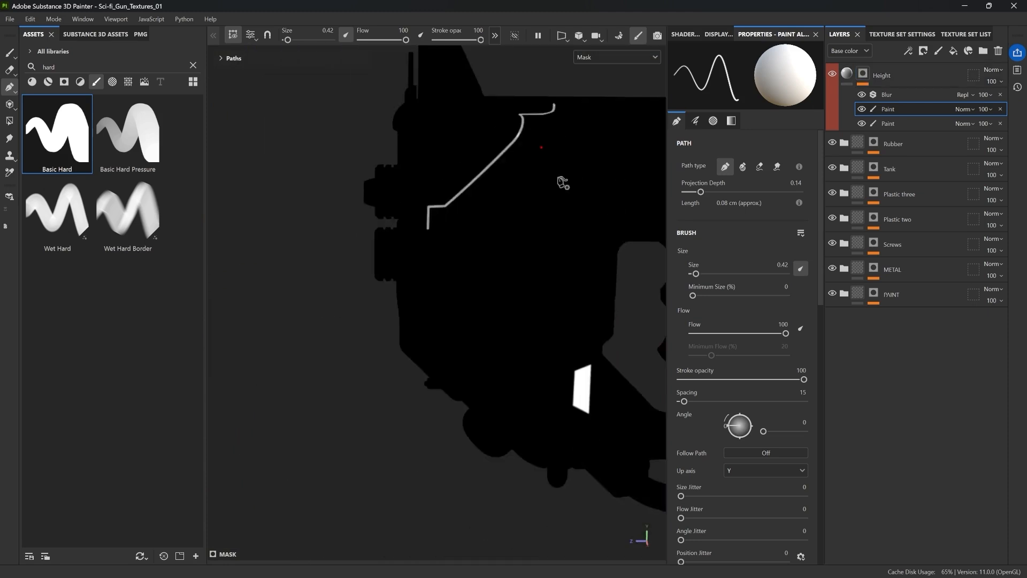
{"action": "scroll", "coordinate": [351, 187], "scroll_direction": "down", "scroll_amount": 5}
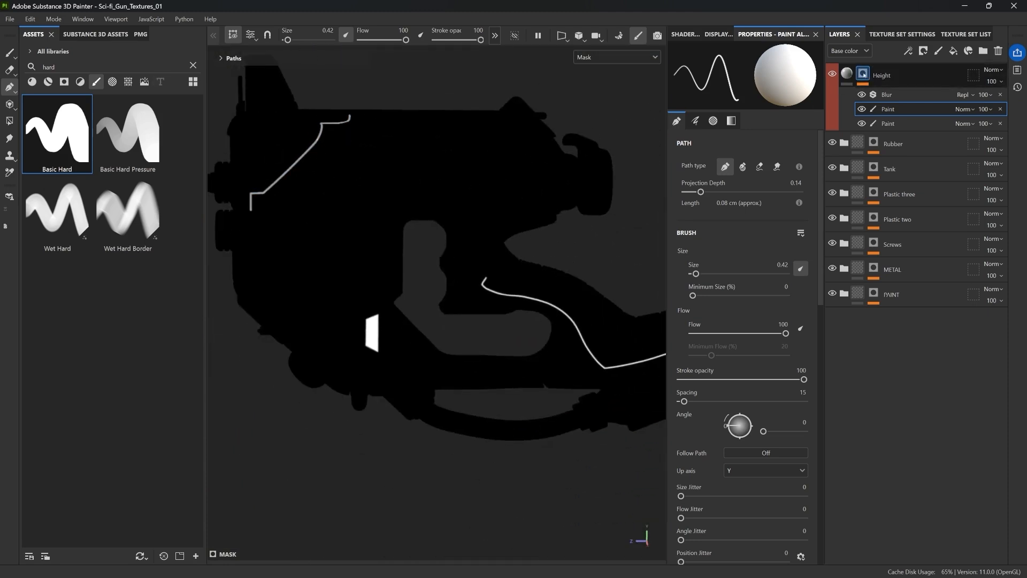
{"action": "left_click", "coordinate": [855, 76]}
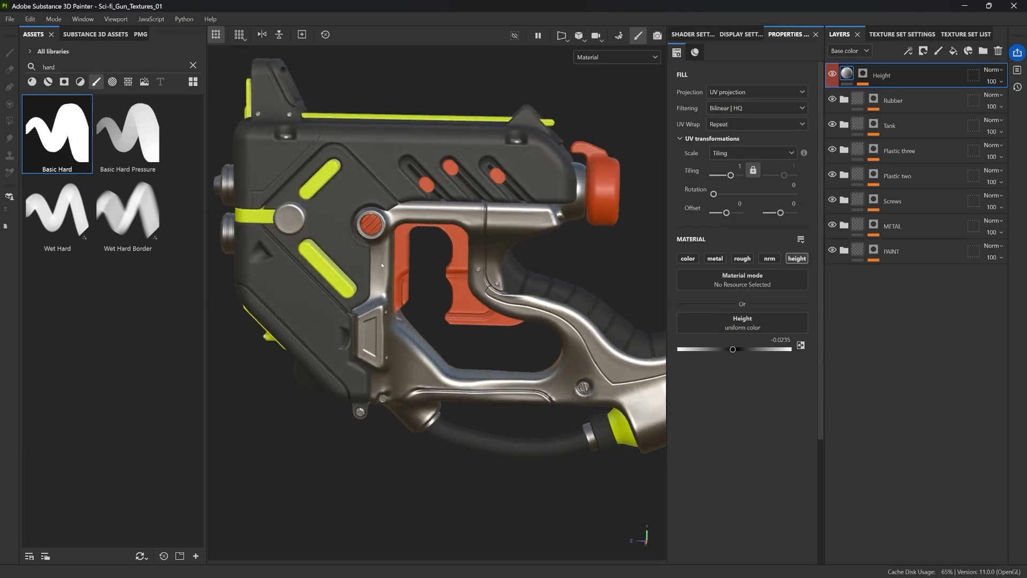
Examine the whole gun from several angles, temporarily hiding the interface to view it full size
{"action": "left_click_drag", "start_coordinate": [389, 263], "coordinate": [413, 265], "text": "alt"}
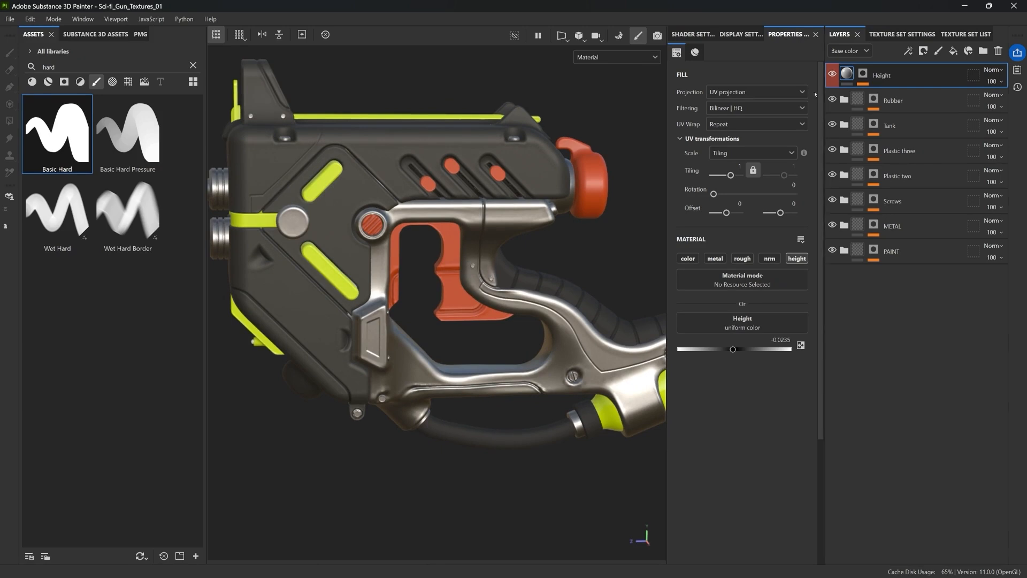
{"action": "left_click_drag", "start_coordinate": [492, 245], "coordinate": [580, 256], "text": "alt"}
{"action": "key", "text": "Tab"}
{"action": "right_click_drag", "start_coordinate": [793, 284], "coordinate": [779, 327], "text": "alt"}
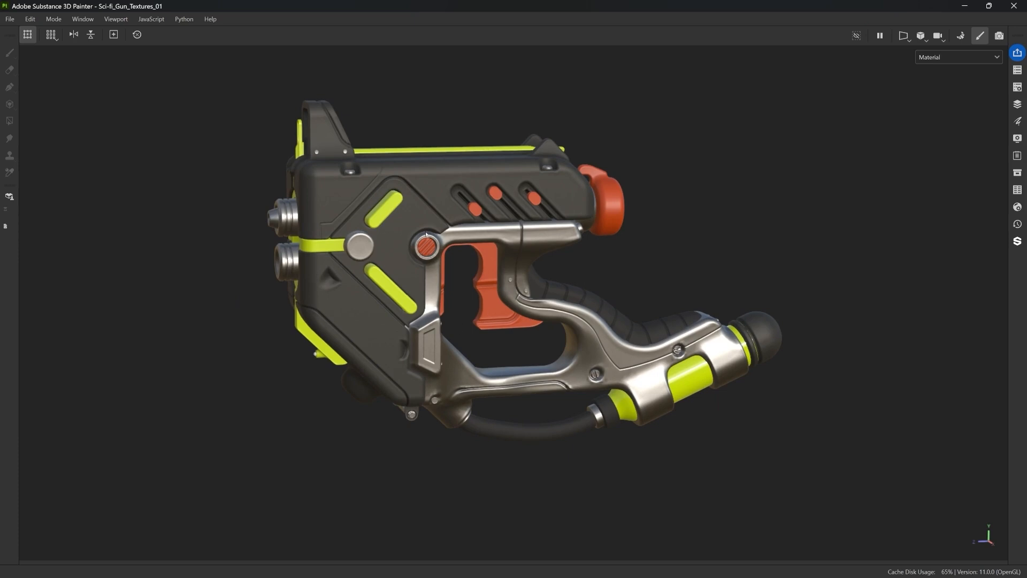
{"action": "key", "text": "Tab"}
{"action": "middle_click_drag", "start_coordinate": [404, 254], "coordinate": [446, 259], "text": "alt"}
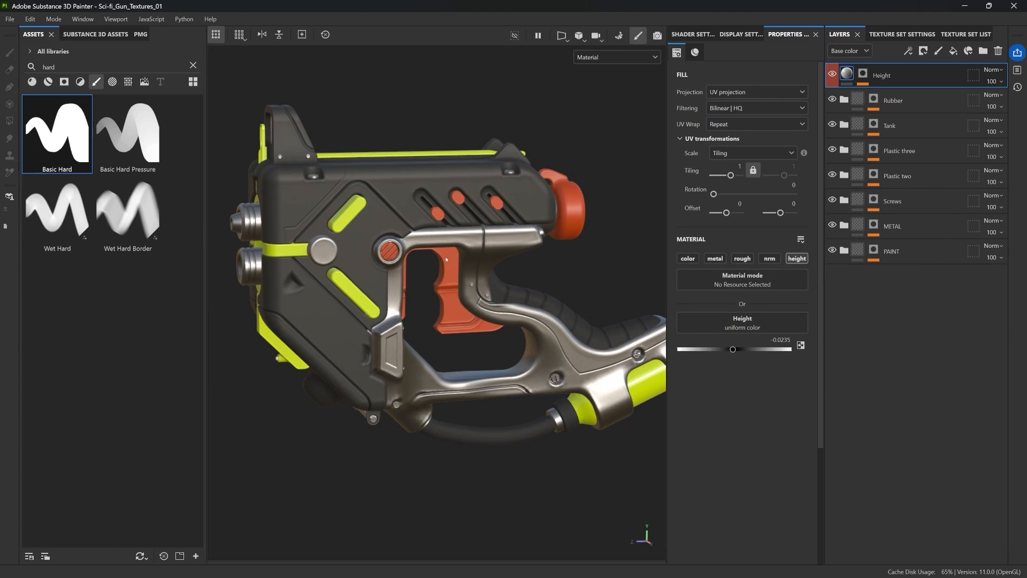